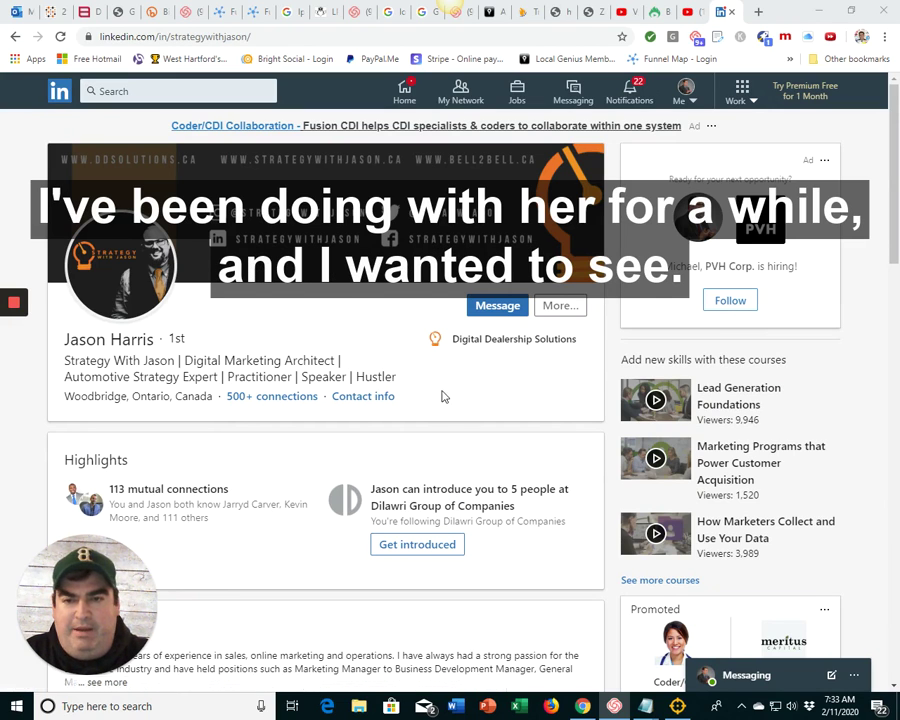
Step: Select Demographics targeting for the Test campaign and advance to the Demographic step
left_click(524, 12)
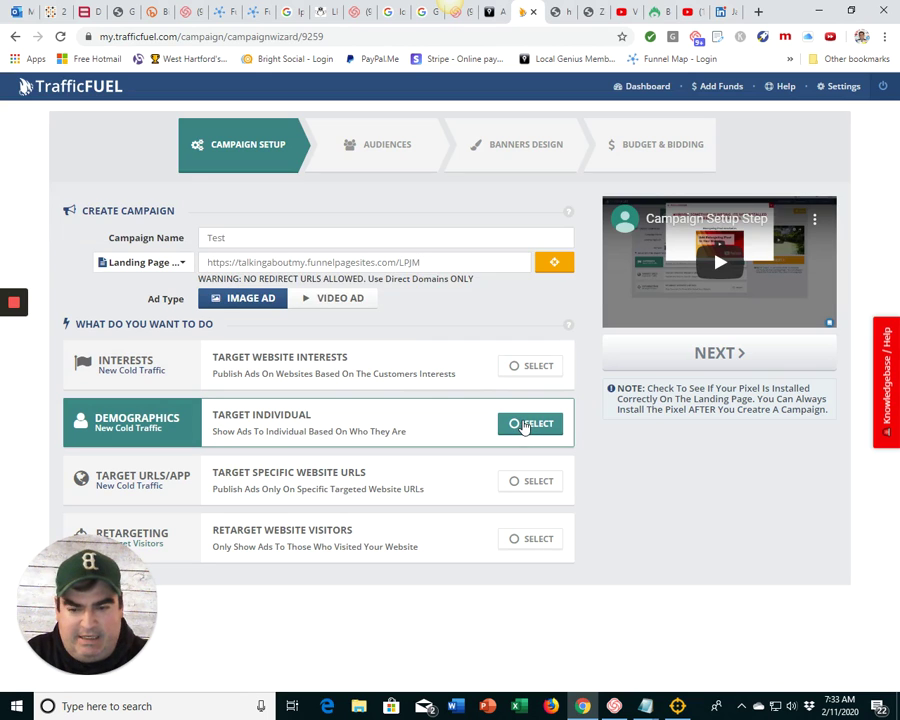
left_click(522, 424)
left_click(707, 354)
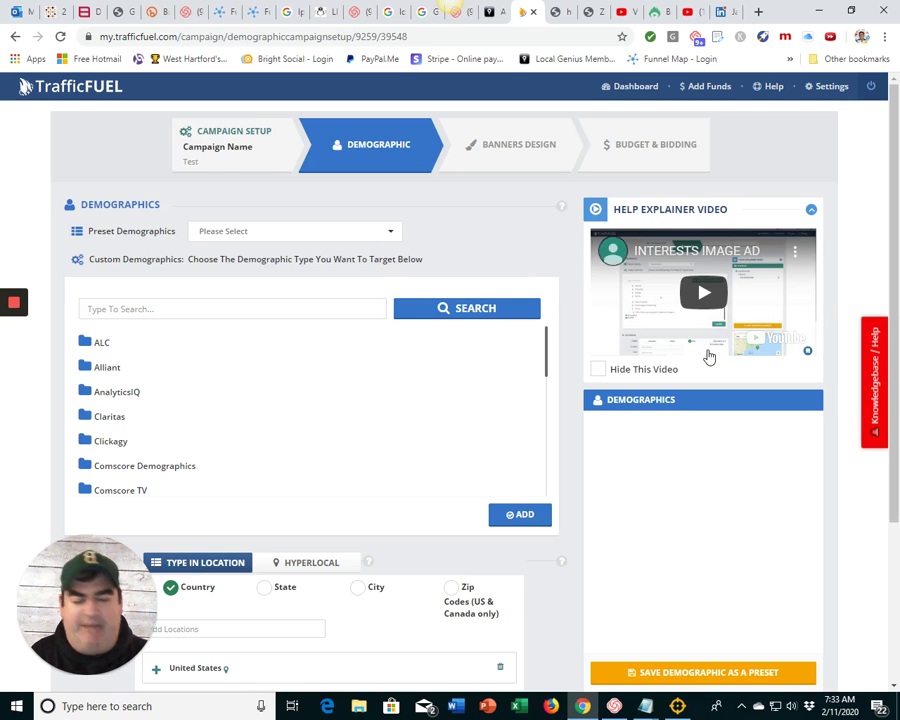
Step: Search the demographic audiences for 'RAM 1500'
left_click(271, 308)
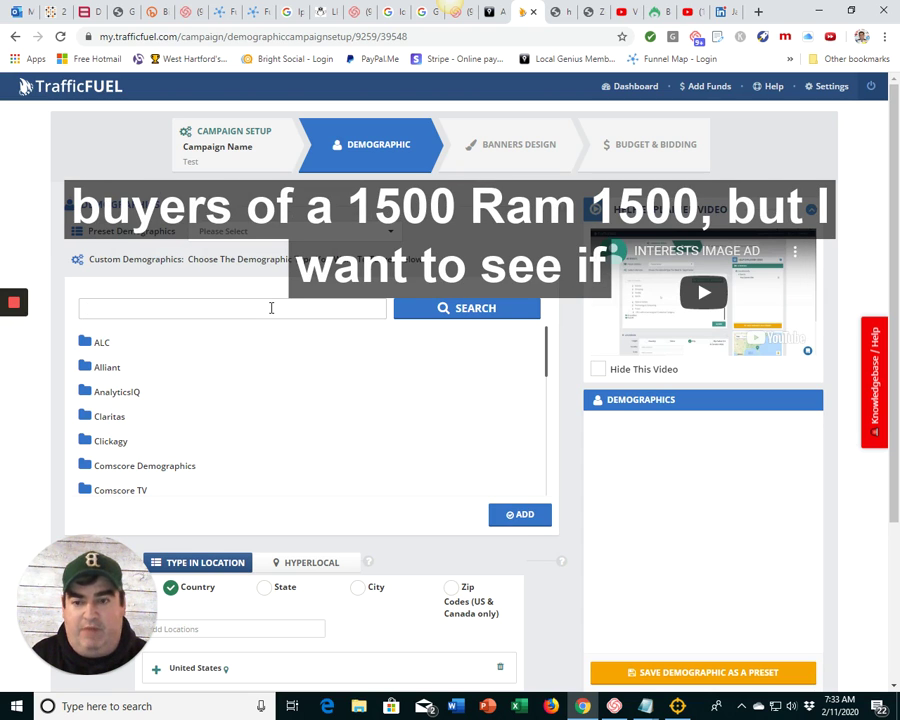
type("RA")
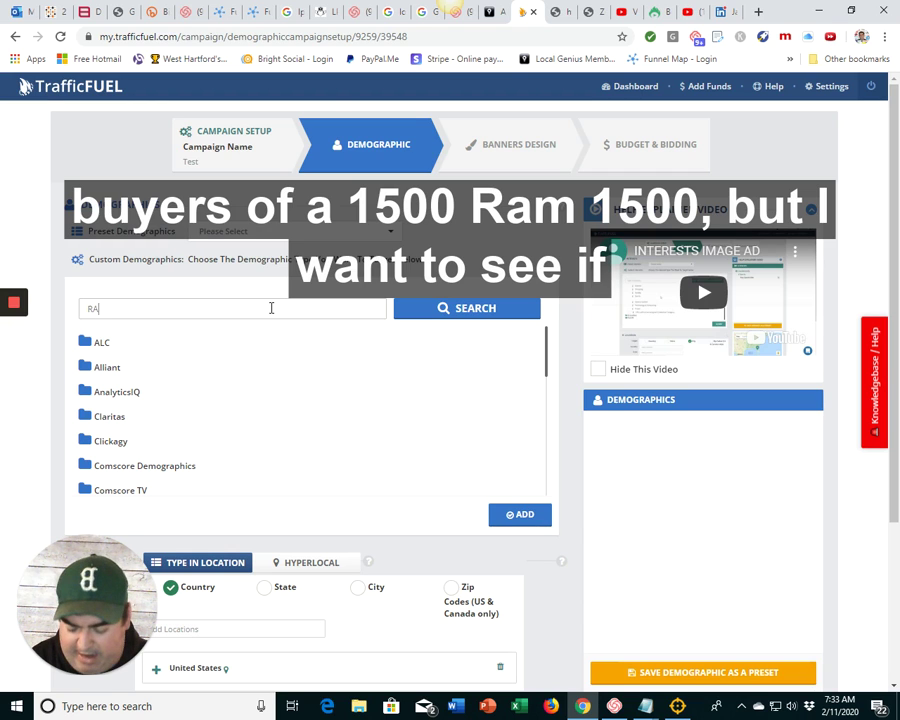
type("M1500")
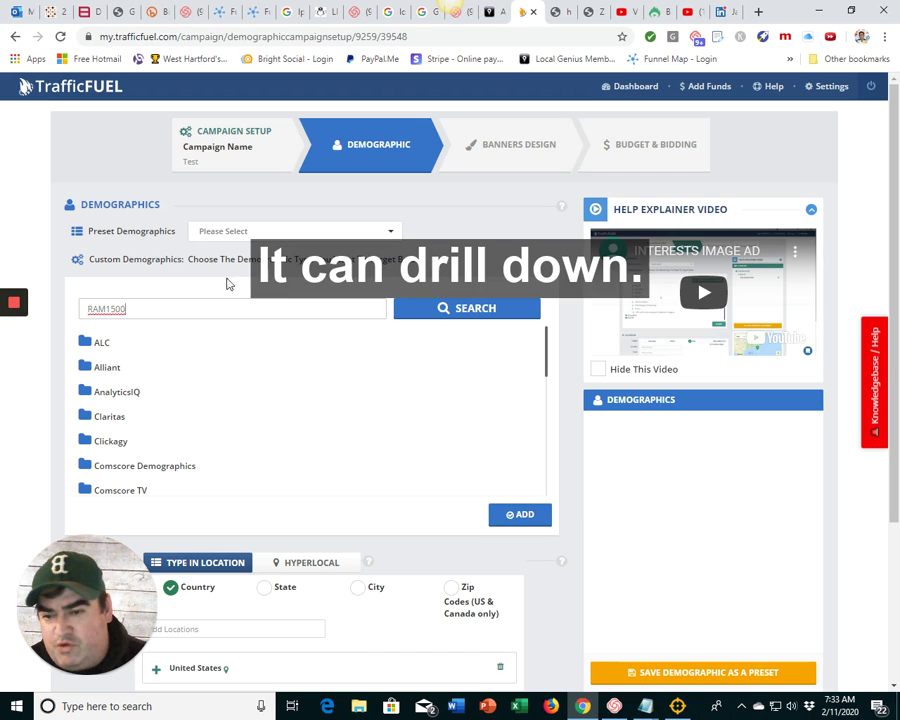
left_click(107, 309)
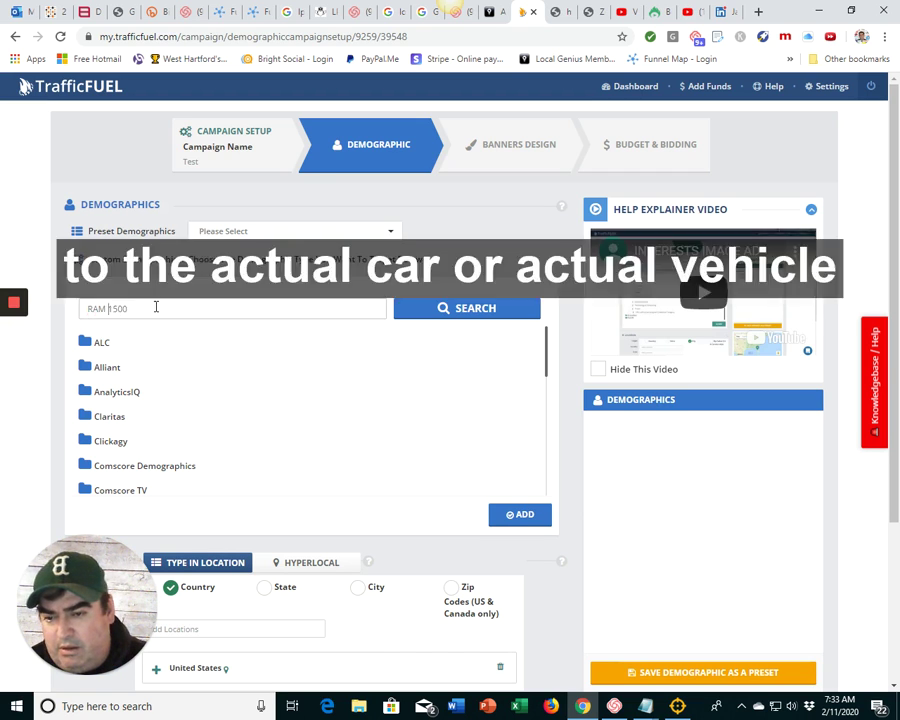
left_click(470, 310)
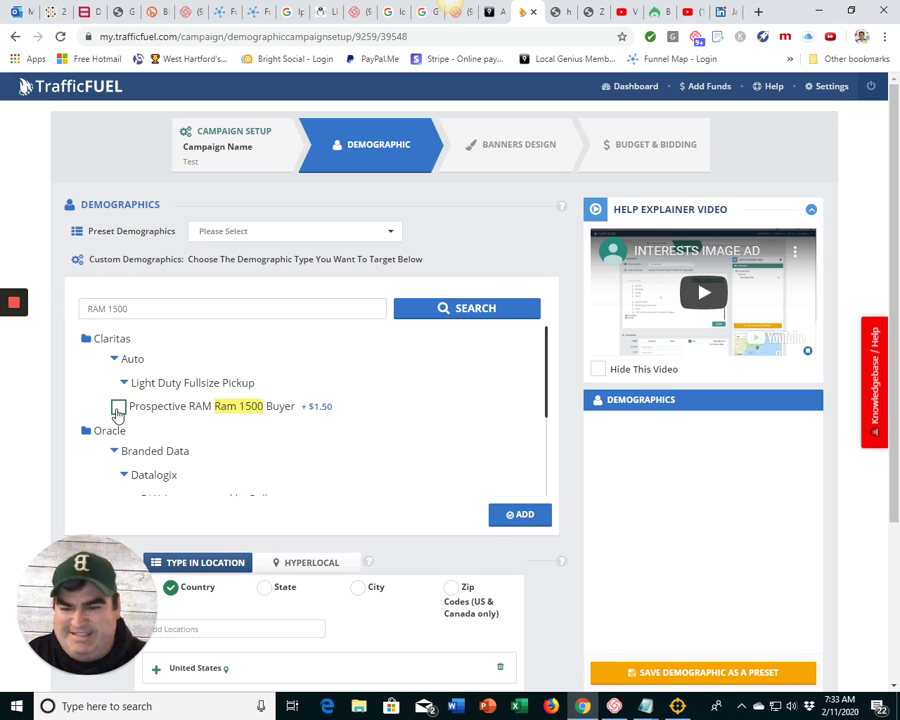
Step: Add Claritas' Prospective RAM Ram 1500 Buyer and Datalogix Predicted Buyers RAM 1500 audiences
left_click(118, 407)
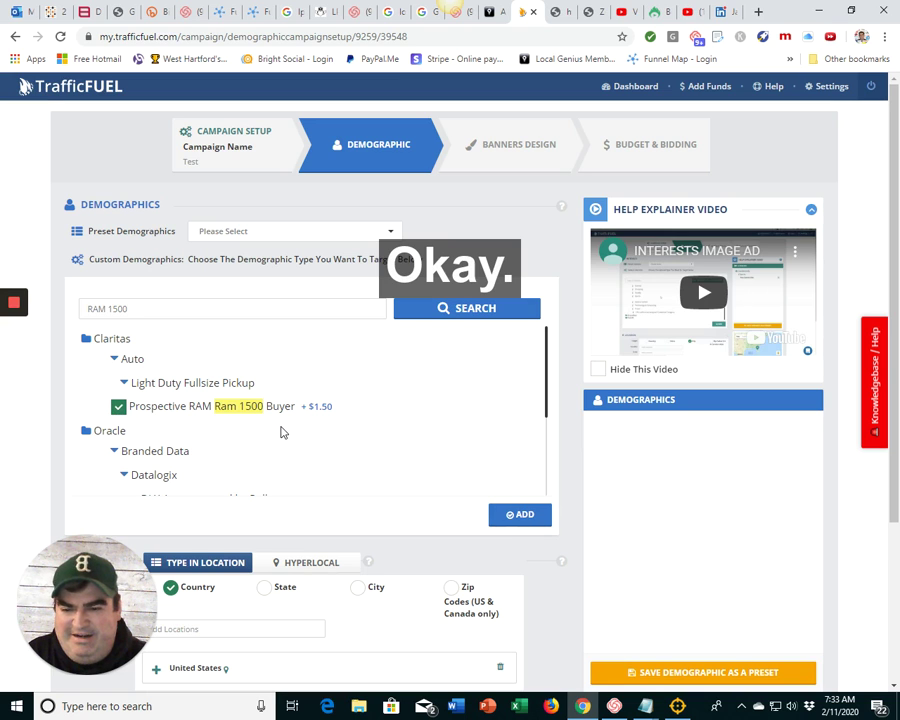
scroll(280, 430, "down", 3)
scroll(280, 430, "down", 1)
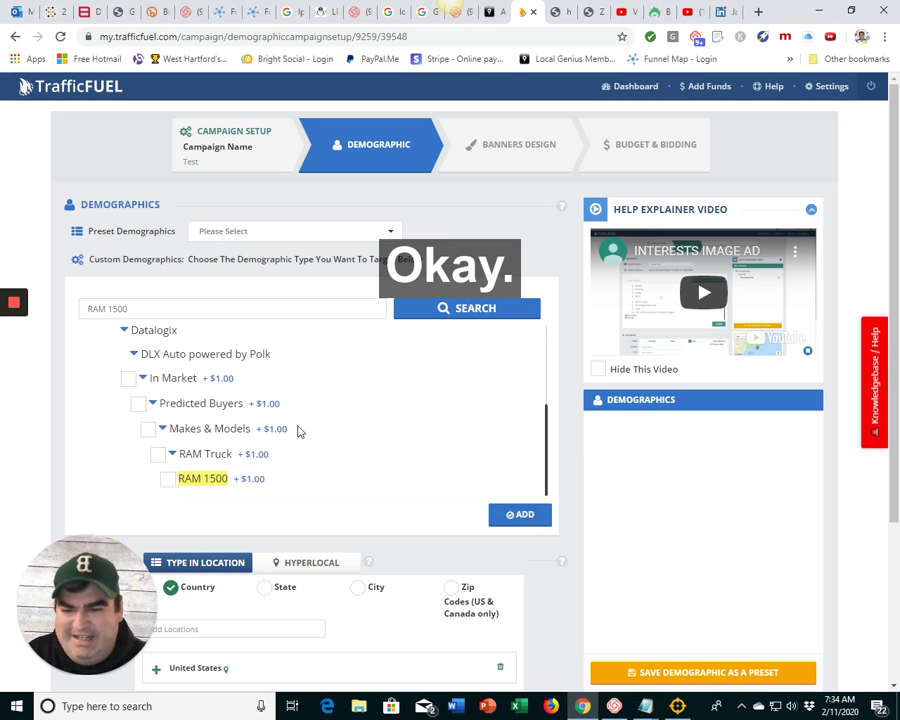
scroll(297, 427, "down", 1)
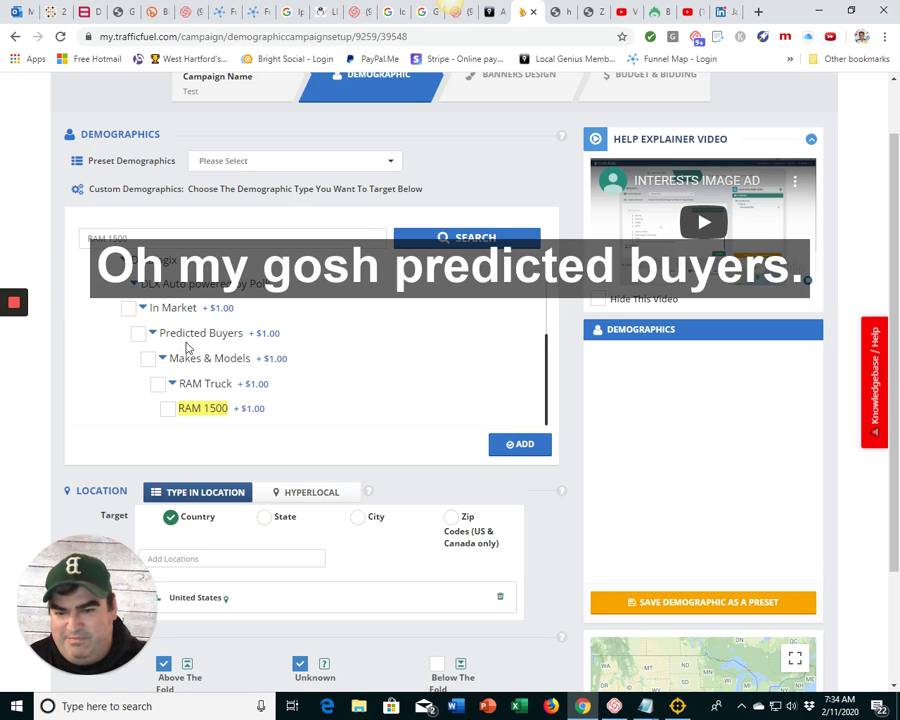
left_click(167, 409)
scroll(330, 395, "down", 1)
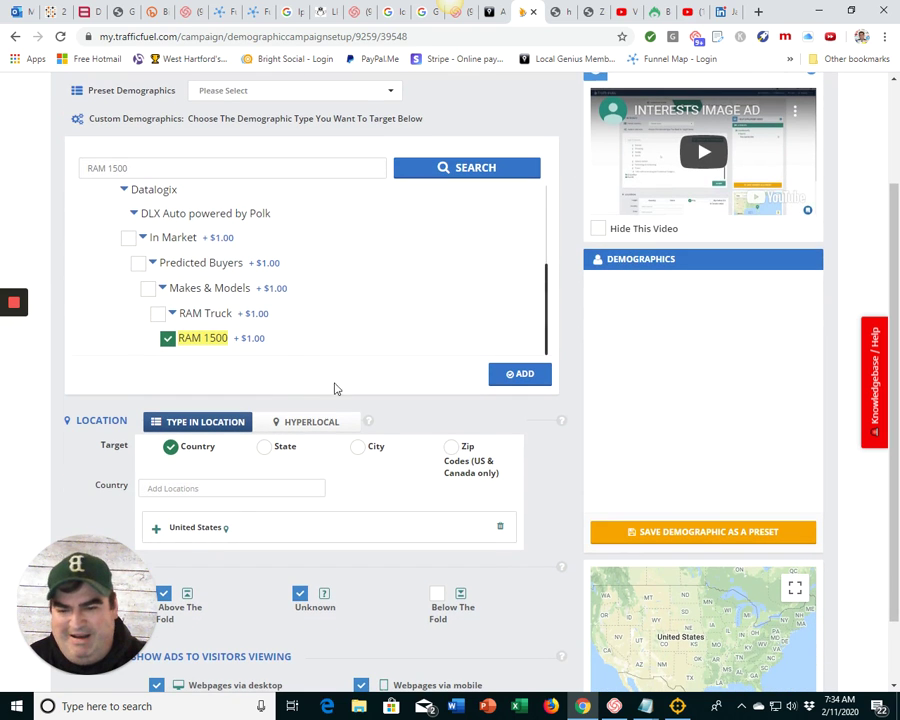
left_click(512, 384)
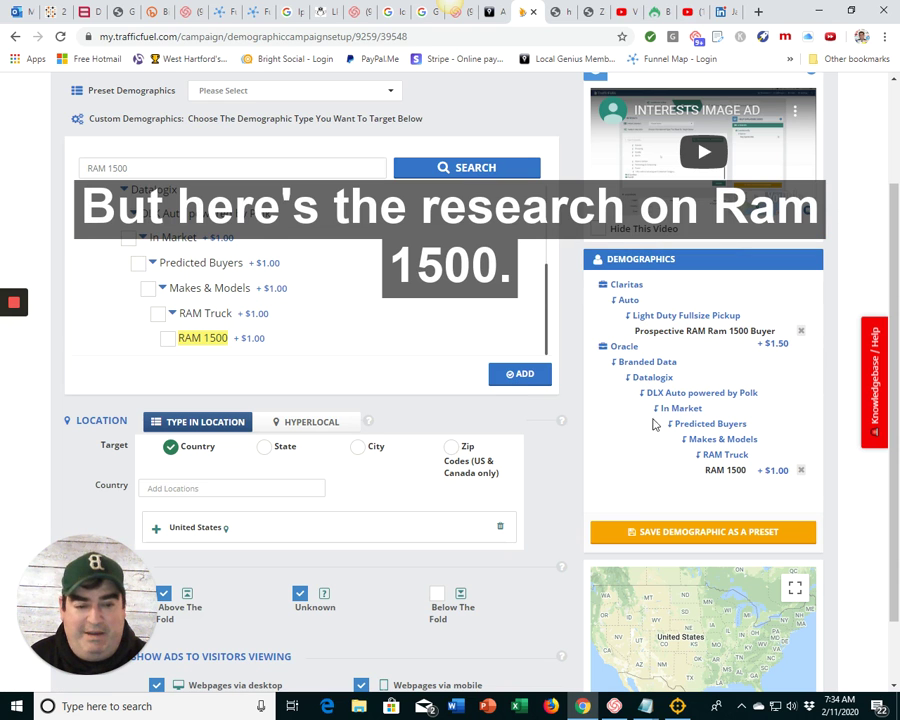
Step: Save the two RAM 1500 audiences as a demographic preset named 'RAM 1500'
left_click(693, 532)
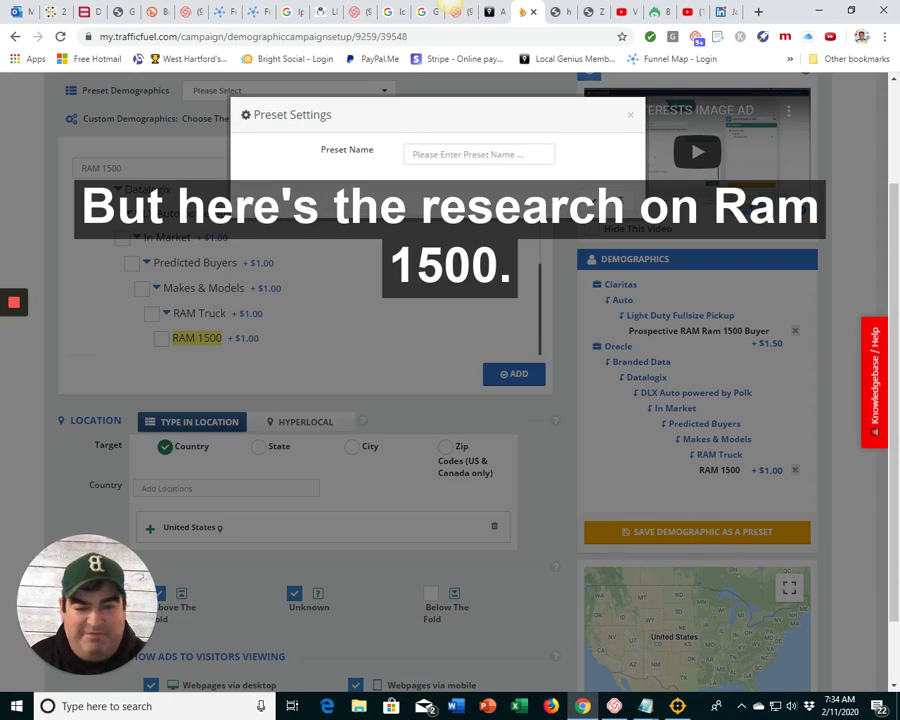
left_click(430, 154)
type("RAM")
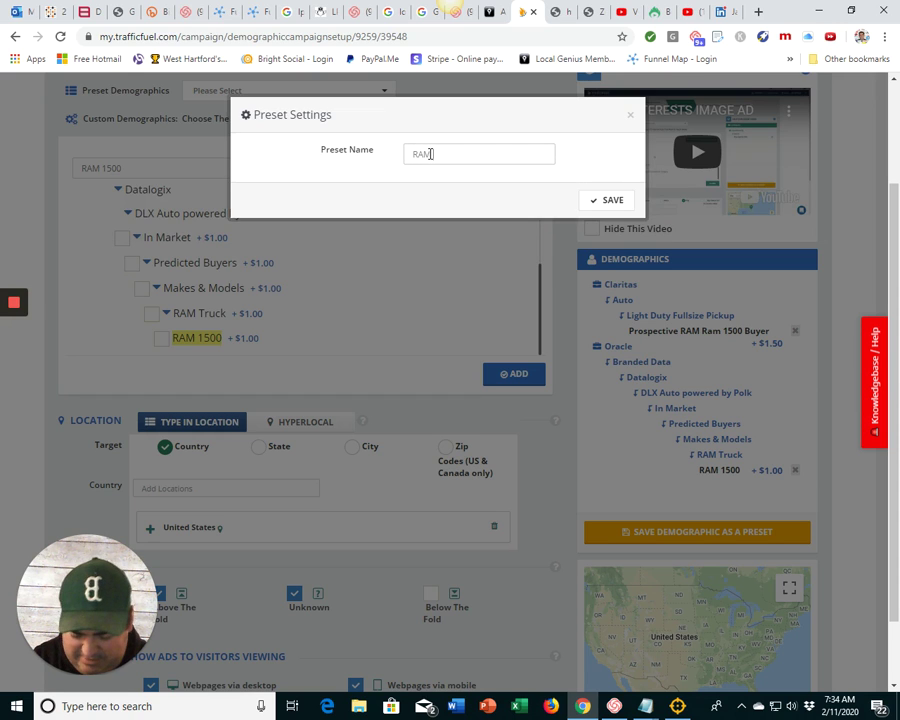
type(" 1550")
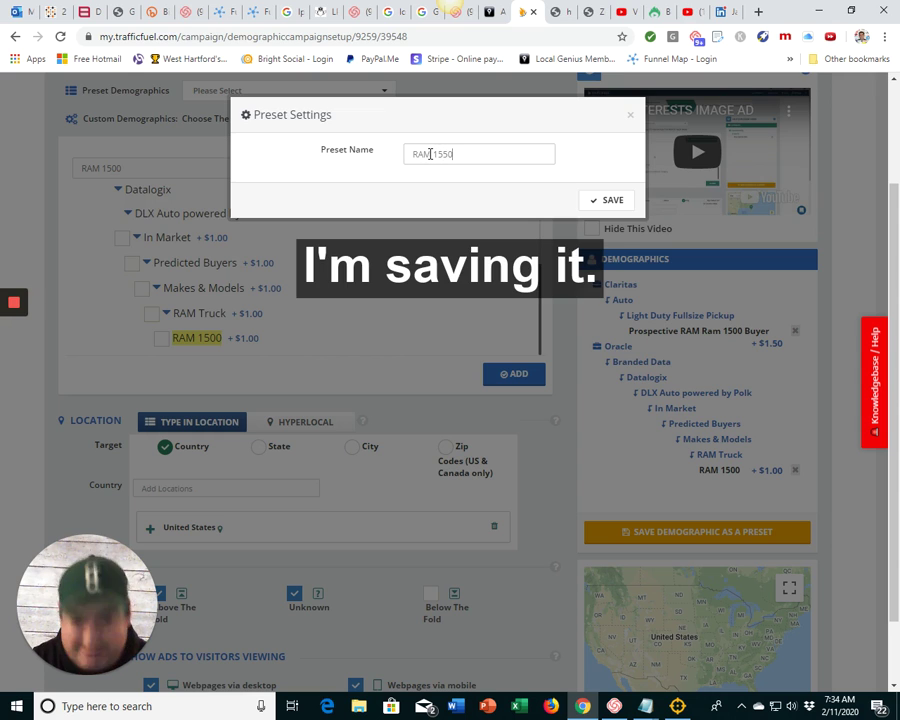
key("BackSpace")
key("BackSpace")
key("BackSpace")
type("500")
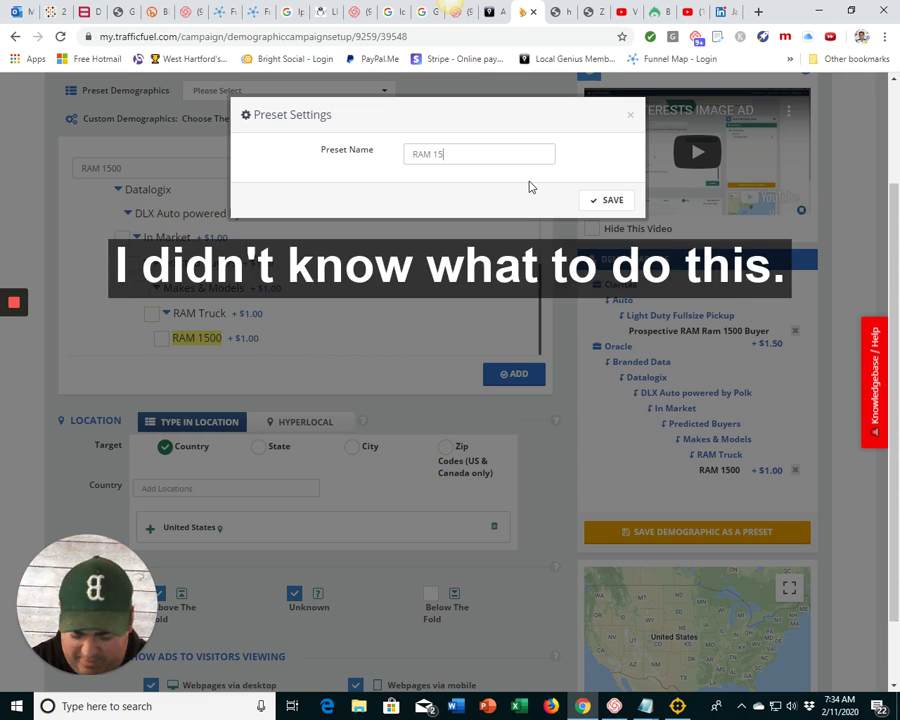
left_click(607, 201)
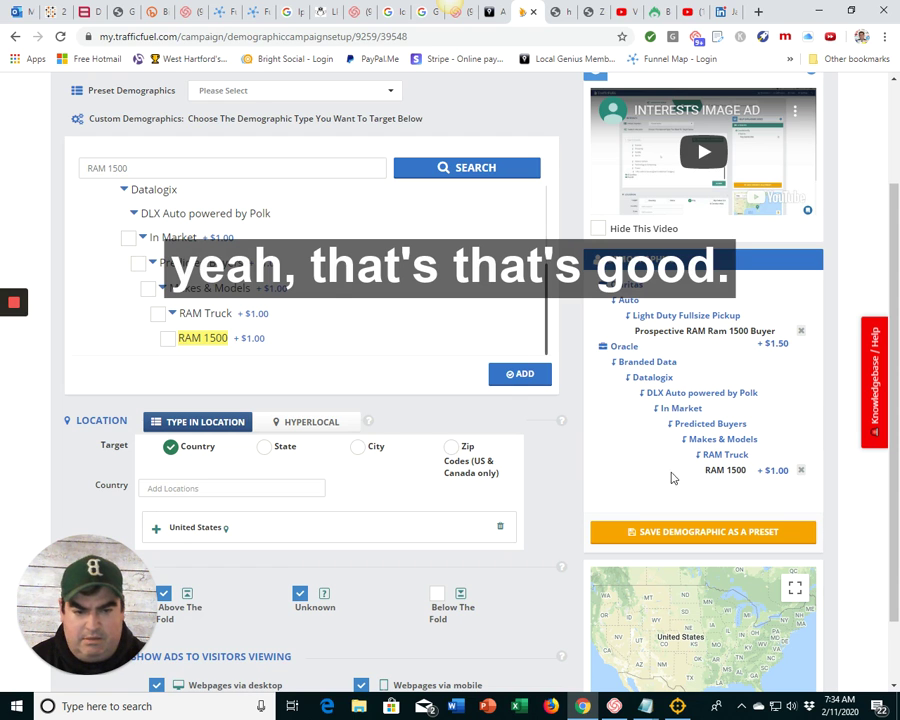
Step: Switch location targeting to City with United States as the country
scroll(562, 411, "down", 2)
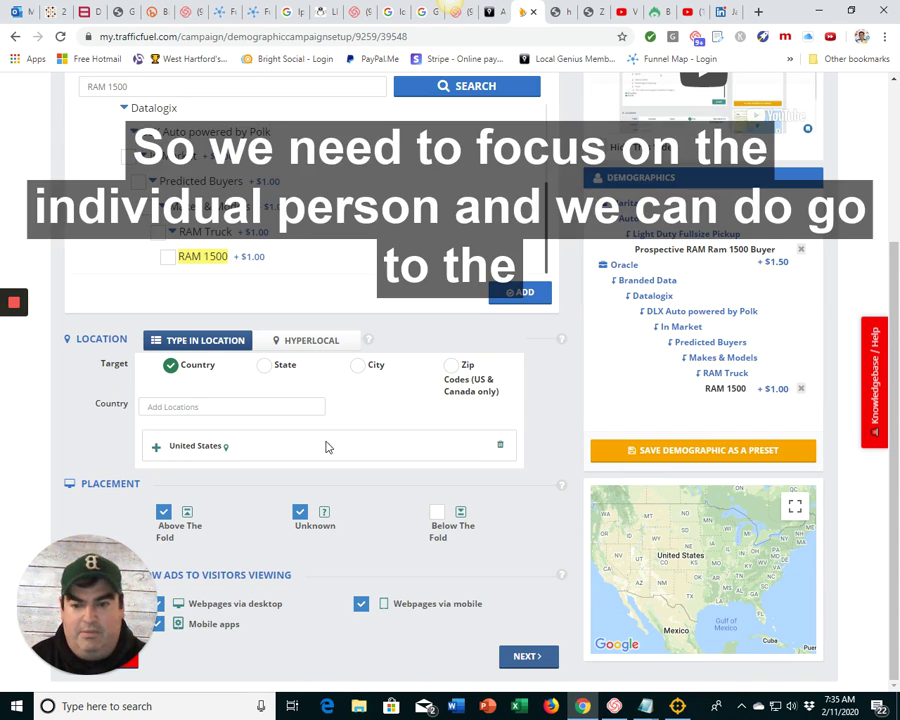
left_click(357, 367)
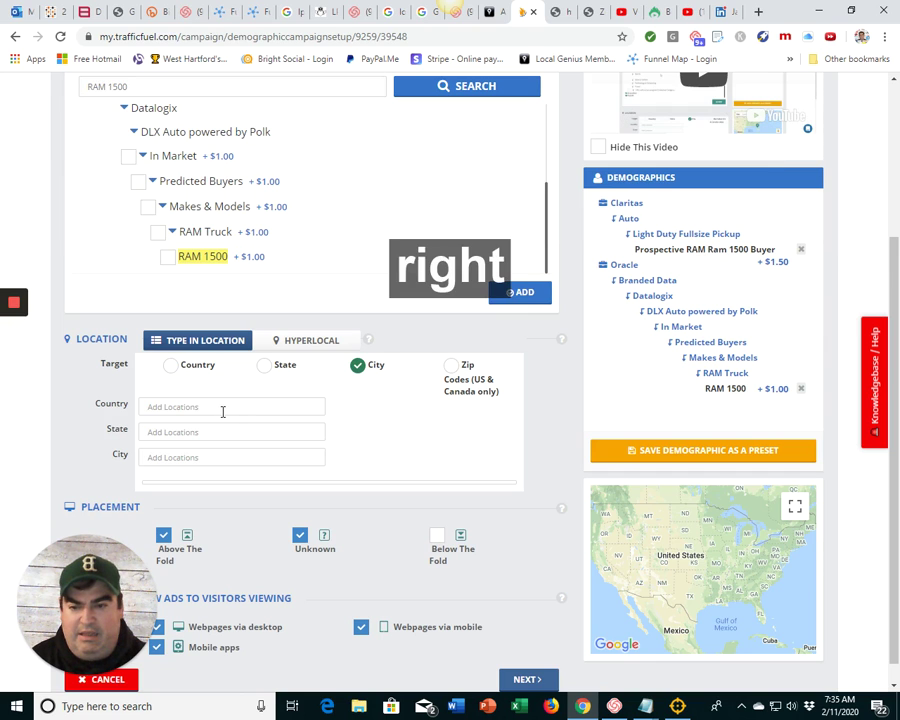
left_click(224, 409)
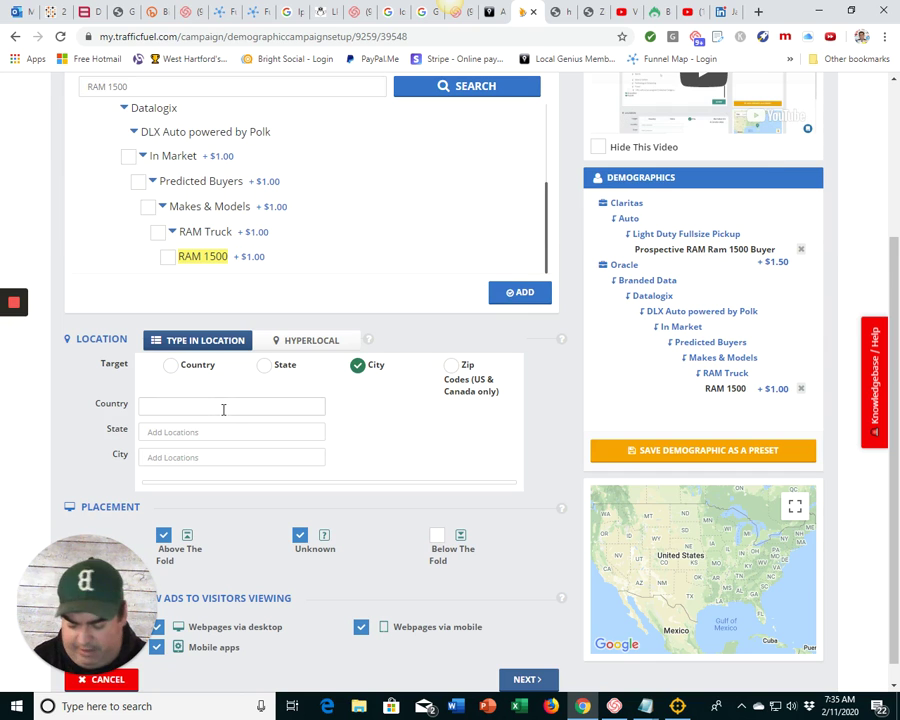
type("Uni")
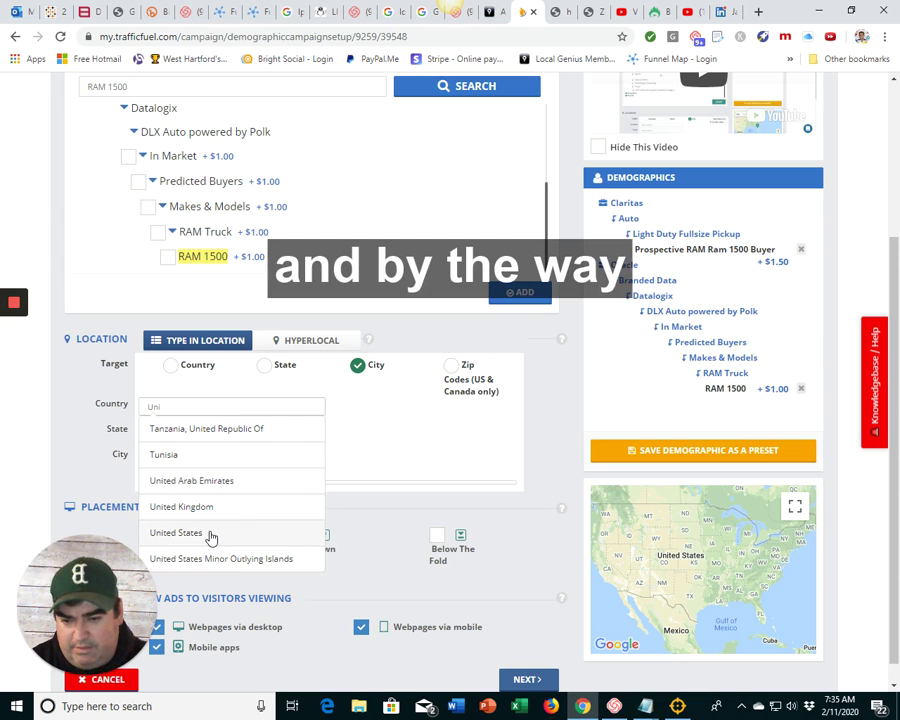
left_click(211, 536)
Step: Choose Connecticut as the state and enter 'Hart' in the city field
left_click(249, 432)
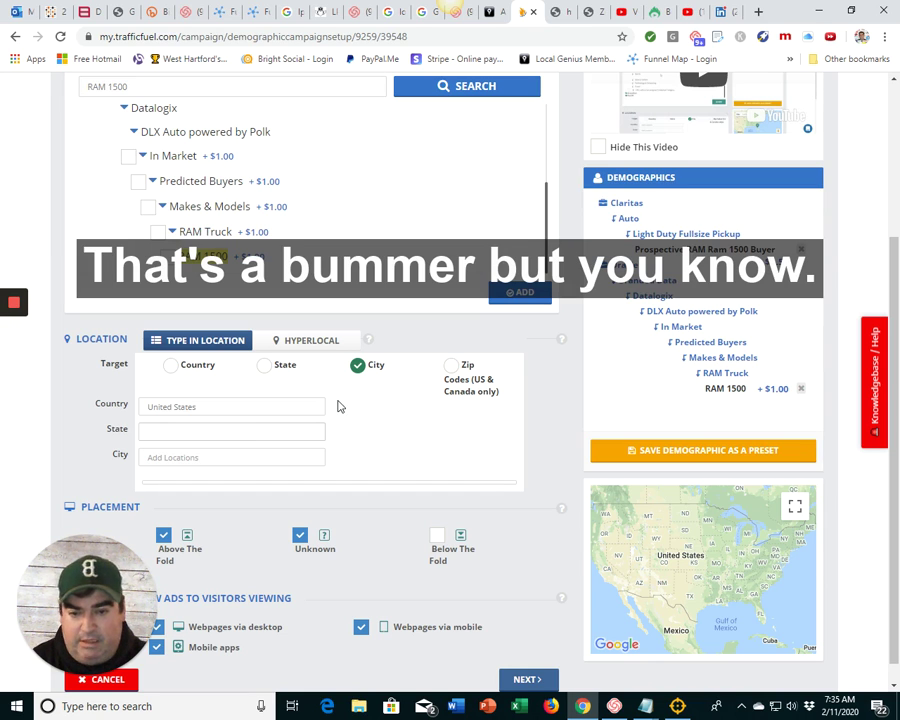
type("Co")
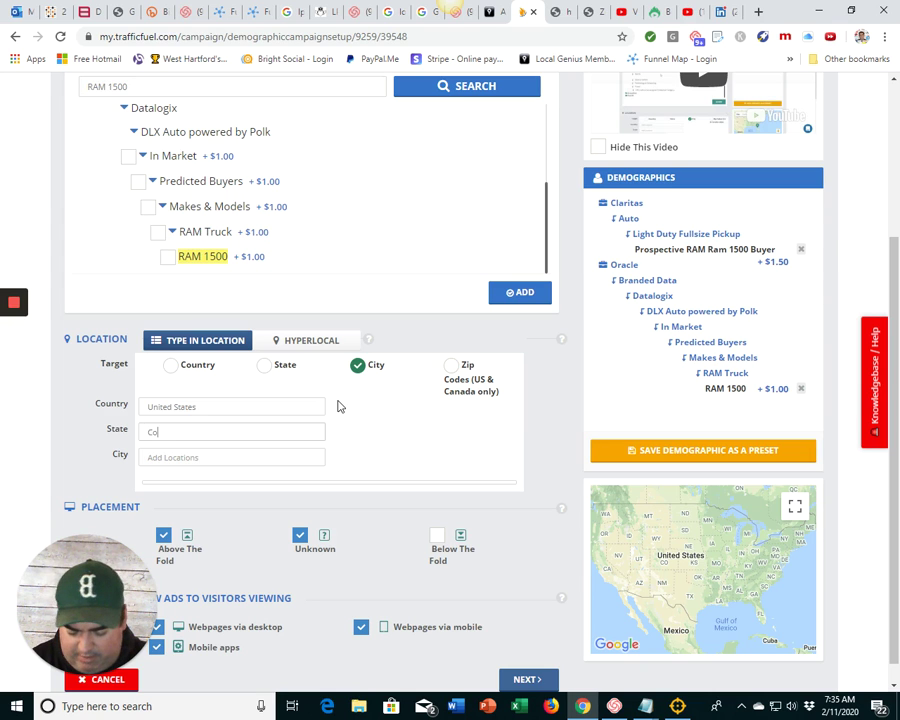
type("nn")
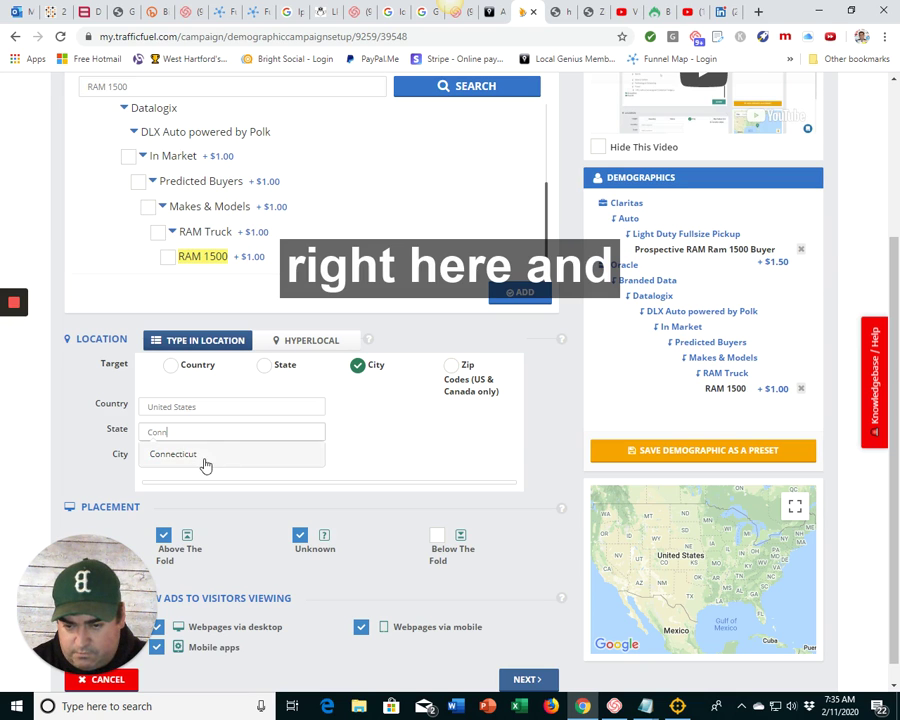
left_click(205, 456)
left_click(205, 456)
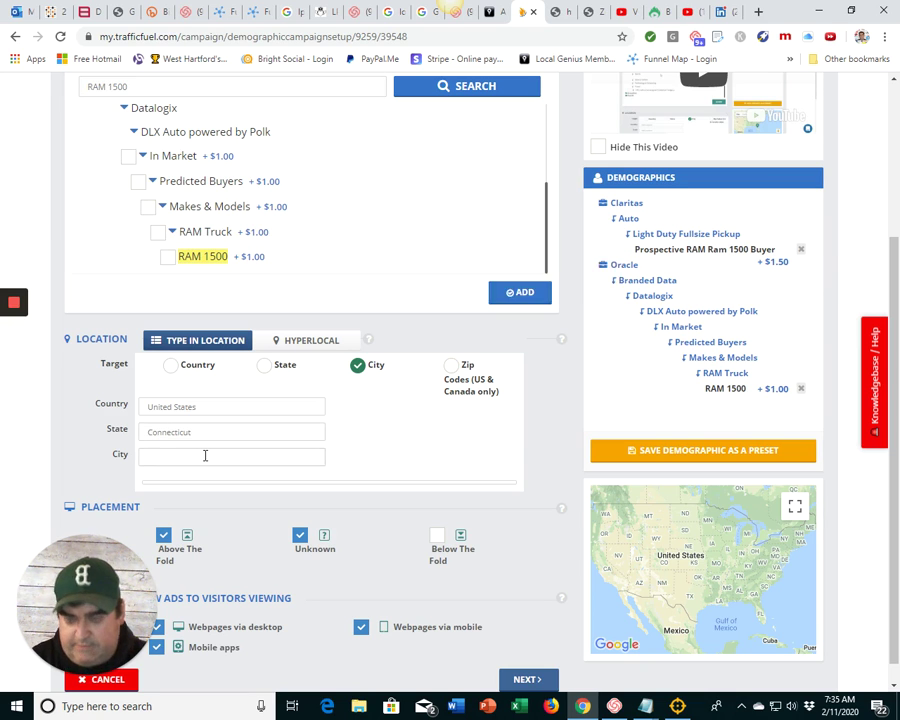
type("Hart")
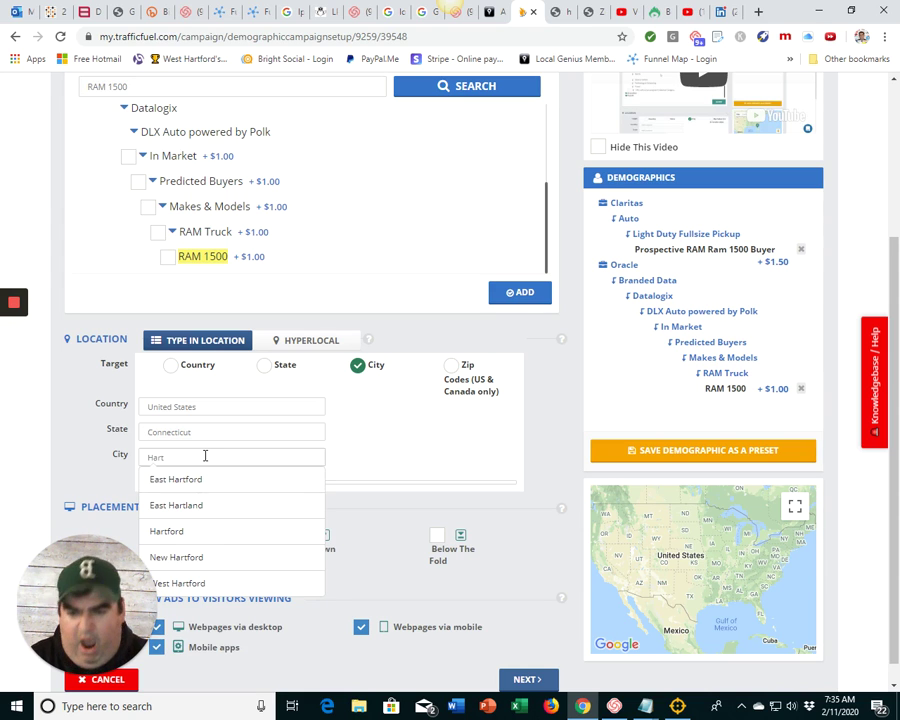
Step: Add Hartford as the target city, then choose Hyperlocal Draw On Map past the low-impressions warning
left_click(227, 533)
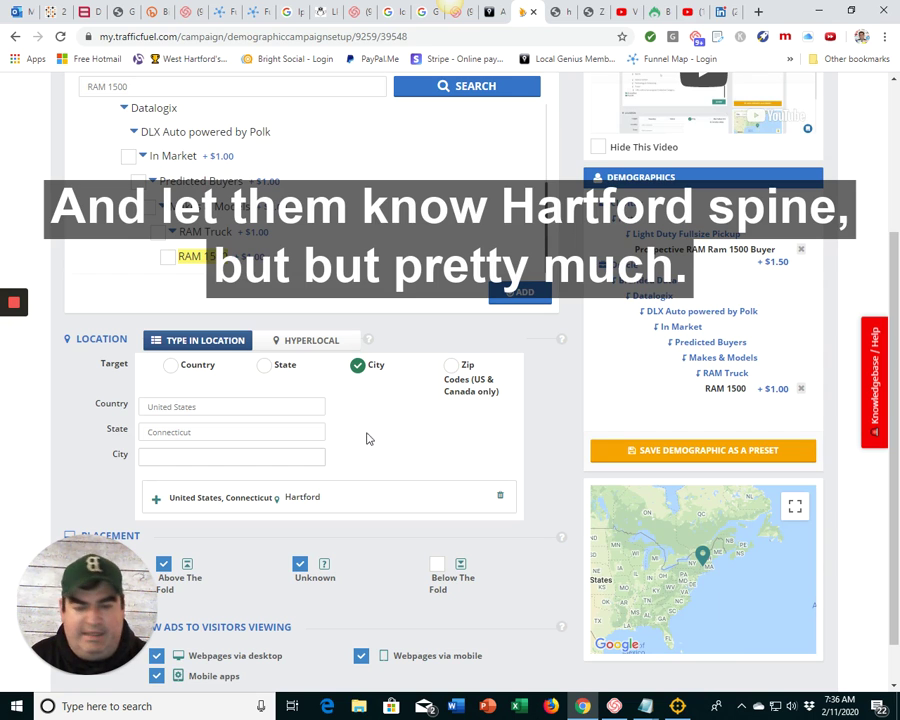
left_click(303, 344)
left_click(301, 372)
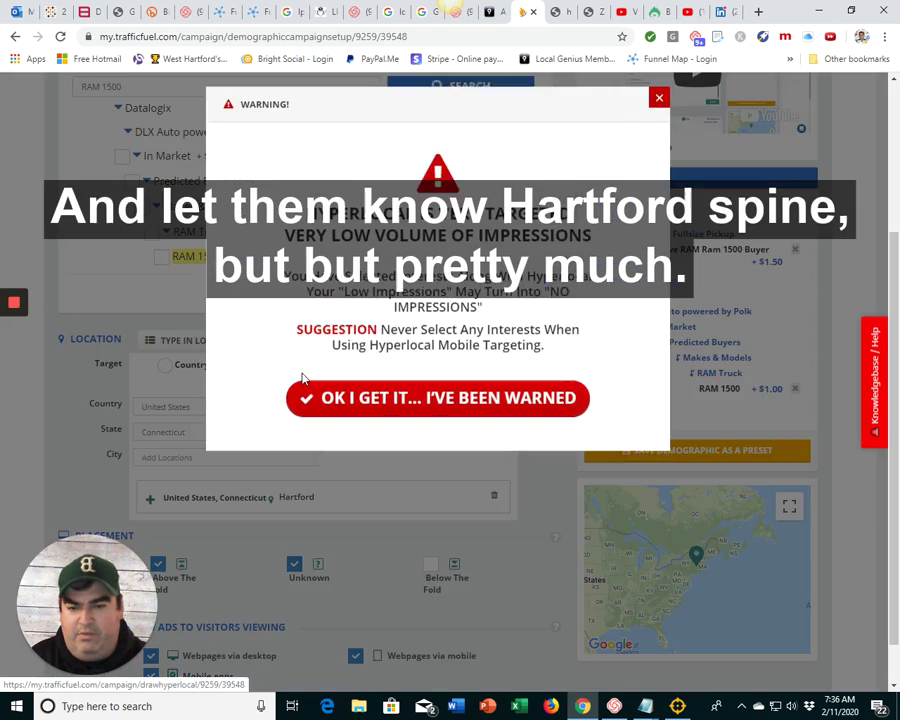
left_click(383, 405)
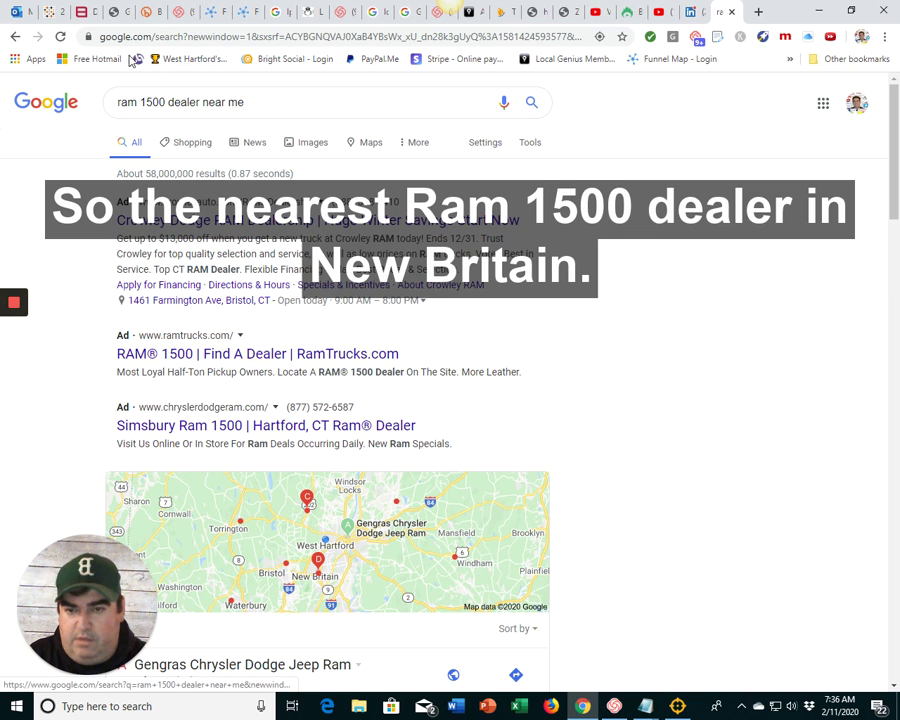
Step: Scroll the 'ram 1500 dealer near me' results down to the local map pack of nearby dealers
scroll(278, 339, "down", 4)
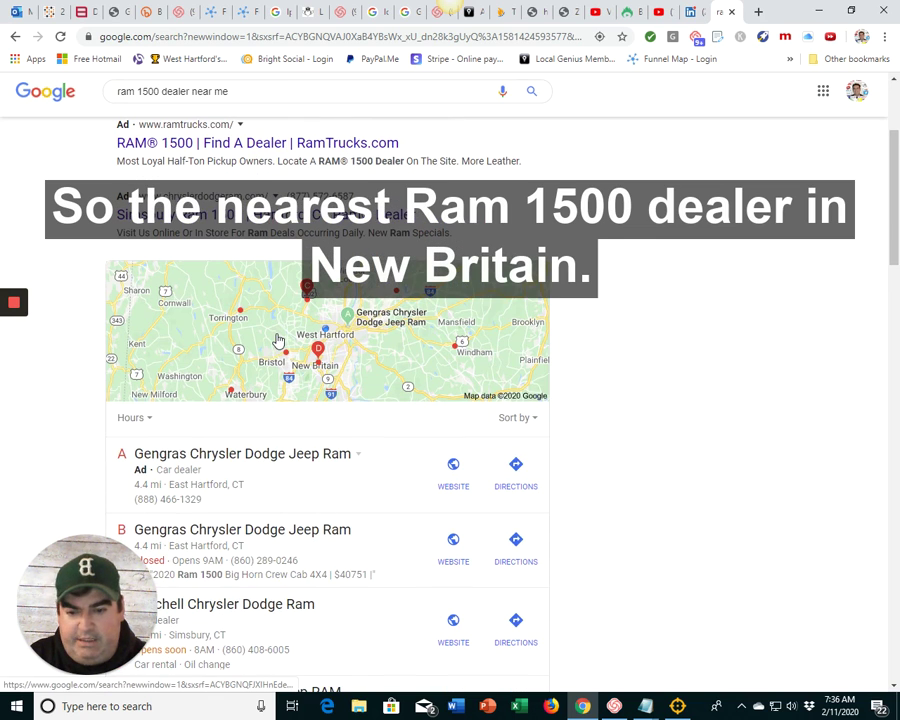
scroll(340, 359, "down", 3)
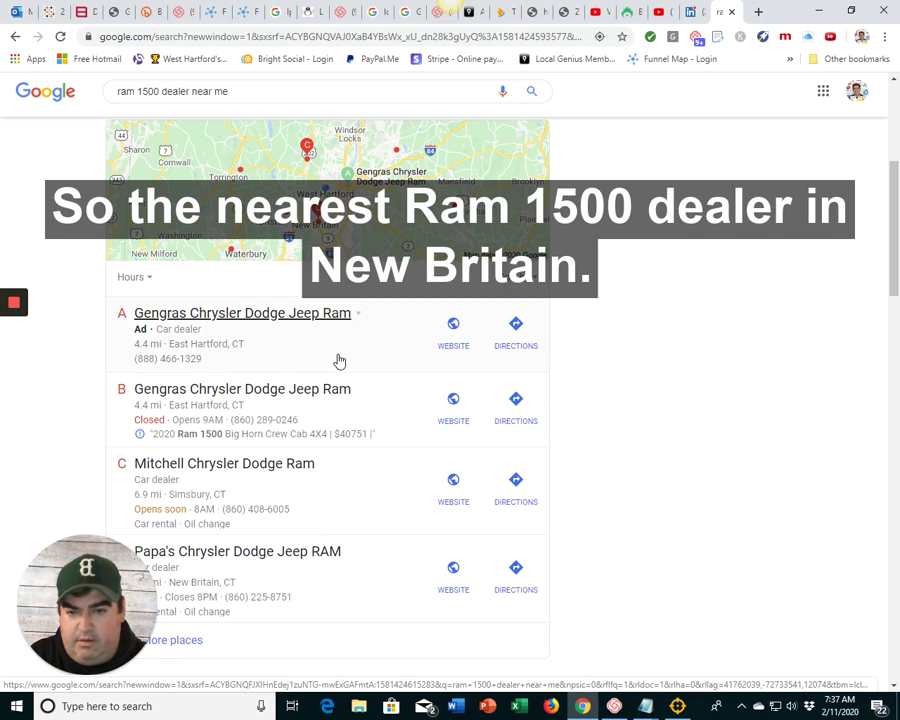
scroll(300, 357, "down", 2)
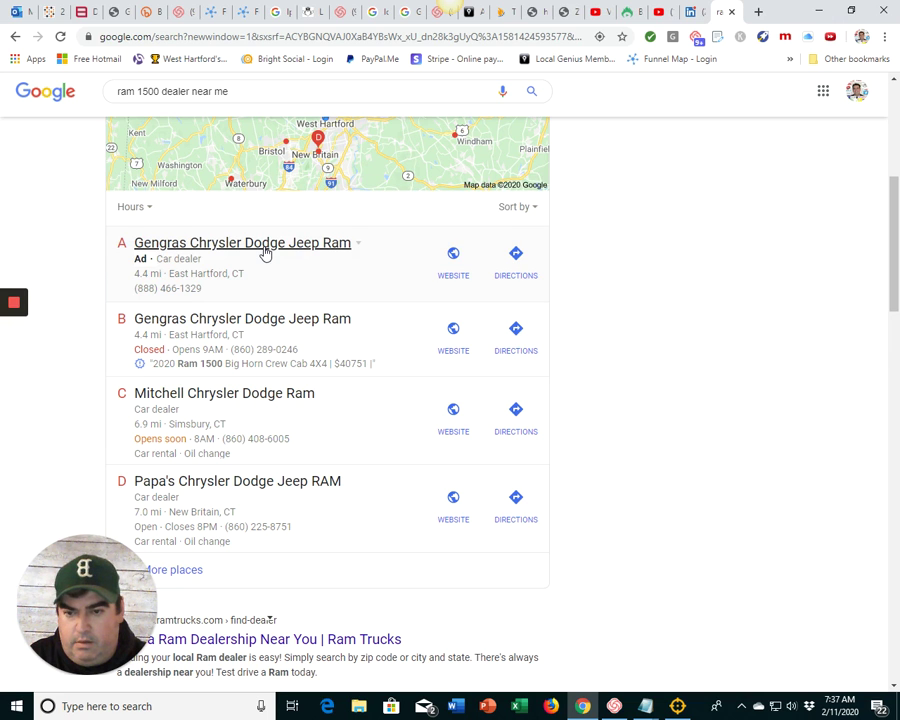
Step: Open the Gengras Chrysler Dodge Jeep Ram listing and copy its East Hartford street address
left_click(265, 250)
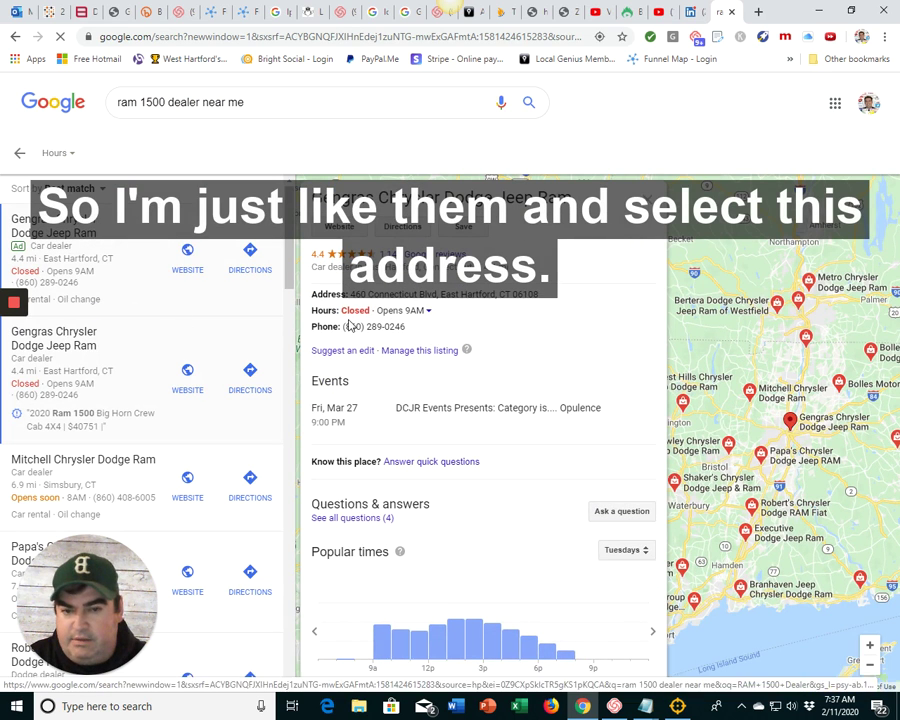
left_click_drag(355, 294, 491, 291)
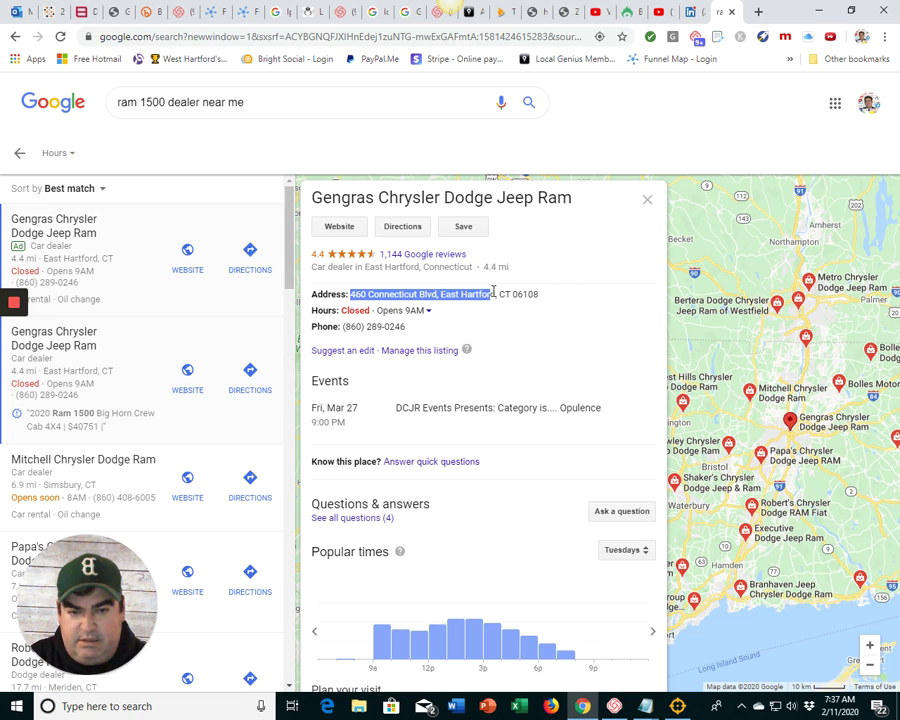
right_click(457, 296)
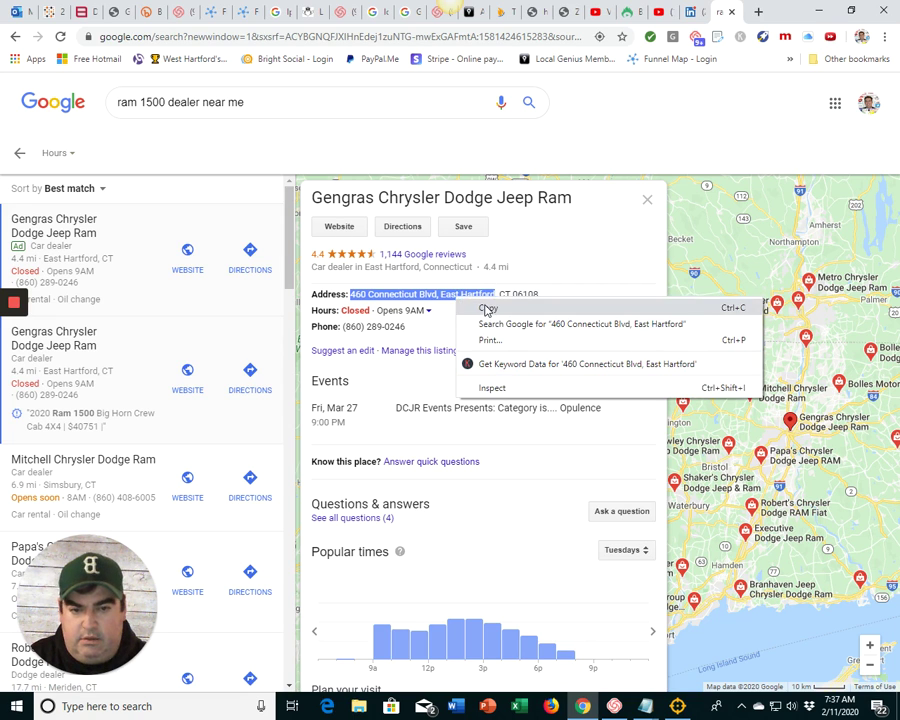
left_click(484, 306)
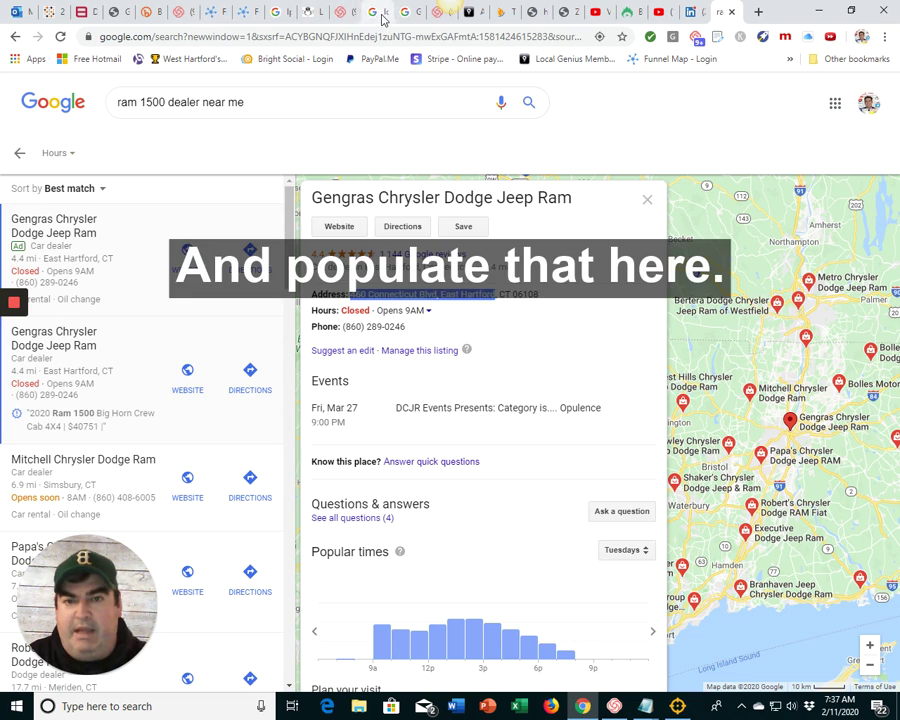
Step: Centre the map on the dealer's address and draw Zone A, a 0.50-mile circle around the dealership
left_click(502, 14)
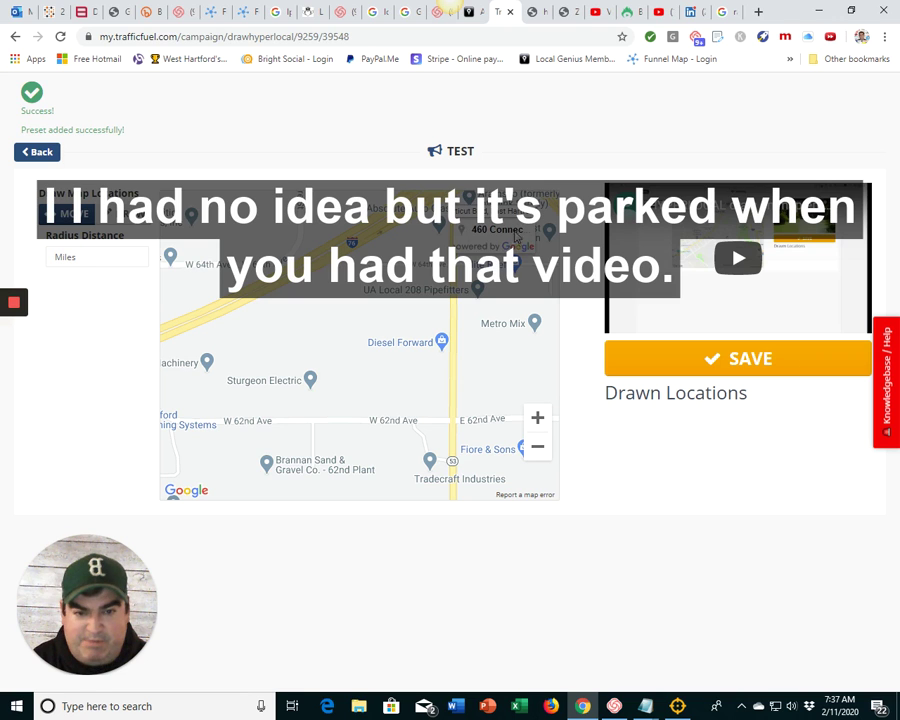
left_click(515, 232)
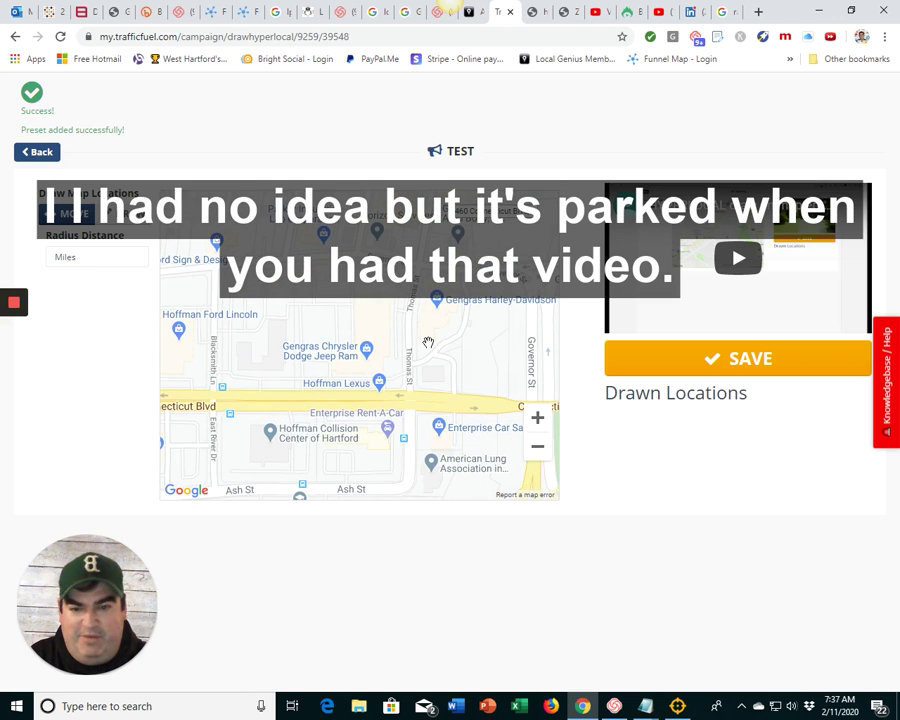
left_click(140, 216)
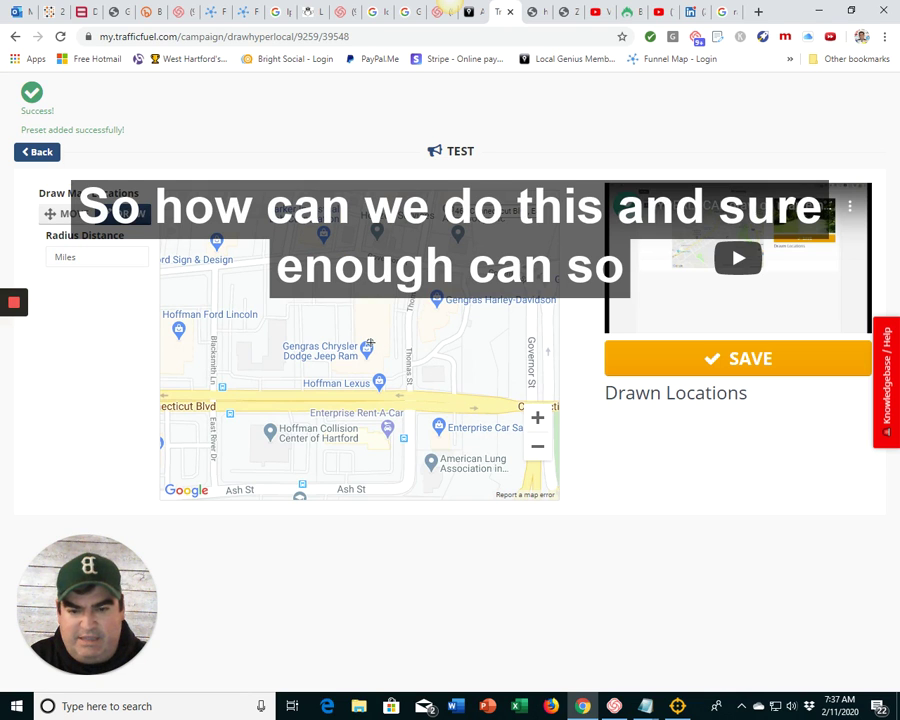
mouse_move(369, 343)
left_mouse_down()
mouse_move(378, 383)
mouse_move(478, 266)
mouse_move(470, 490)
left_mouse_up()
left_click(538, 453)
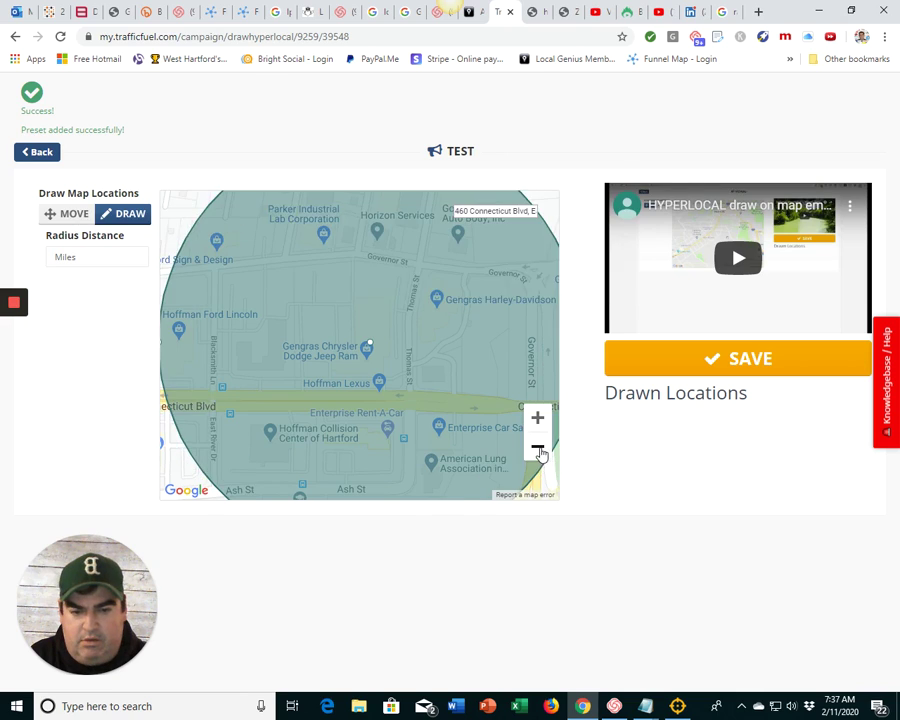
left_click(538, 453)
left_click(538, 448)
left_click(538, 448)
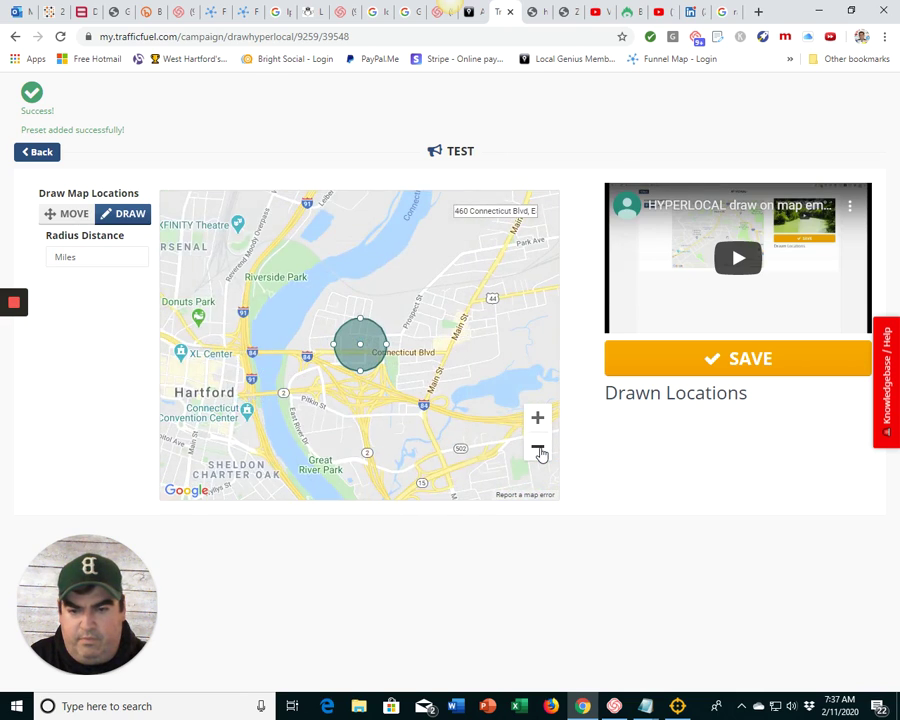
left_click(538, 452)
mouse_move(371, 344)
left_mouse_down()
mouse_move(515, 452)
mouse_move(472, 423)
mouse_move(399, 338)
left_mouse_up()
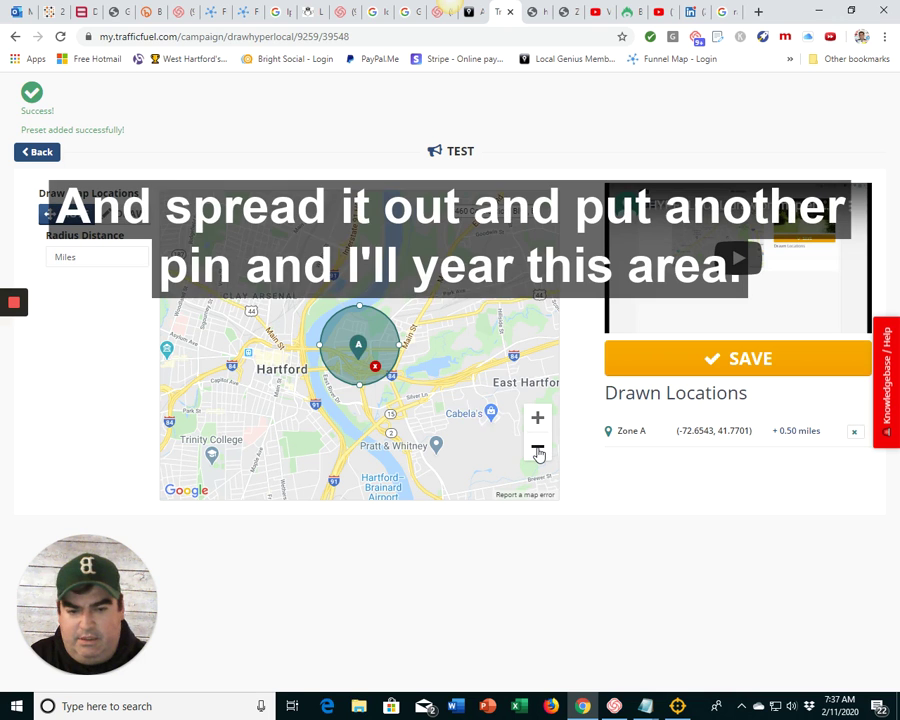
Step: Draw Zone B, an 18.57-mile circle west of Hartford
left_click(538, 451)
left_click(538, 451)
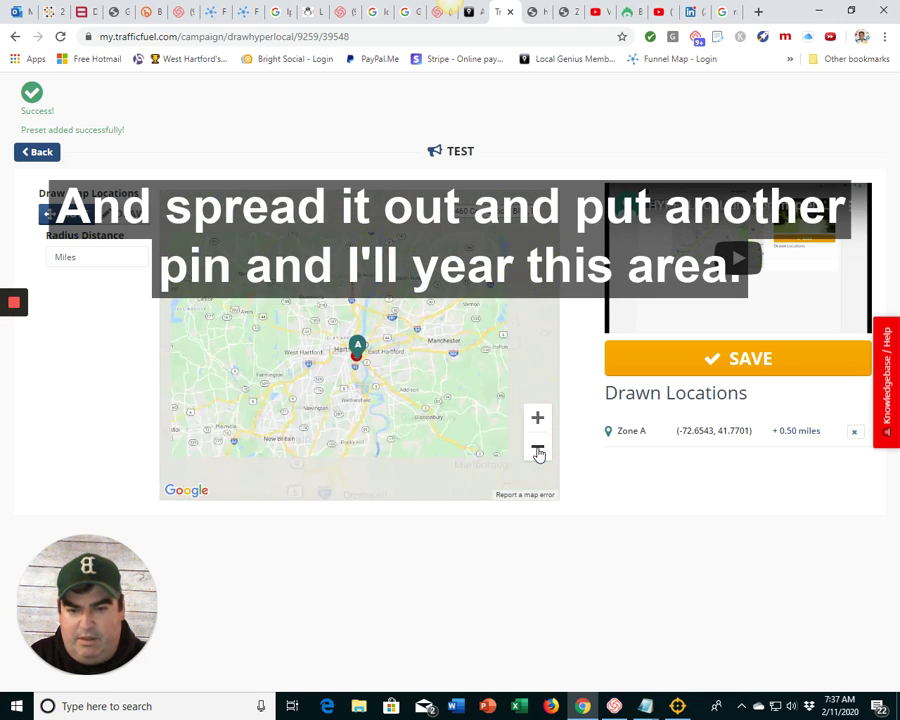
left_click(127, 222)
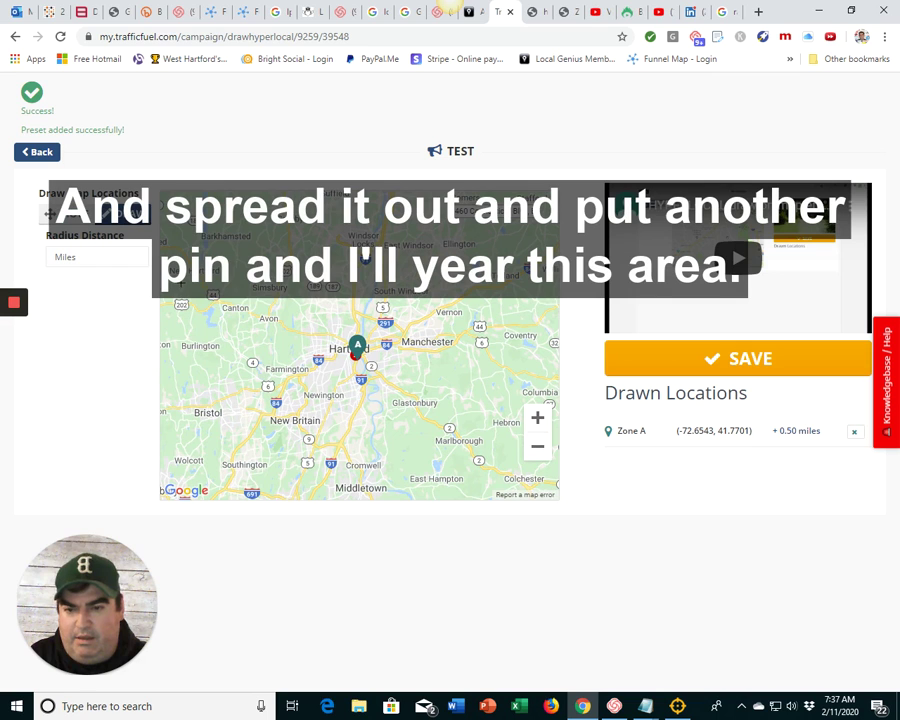
left_click_drag(195, 295, 271, 443)
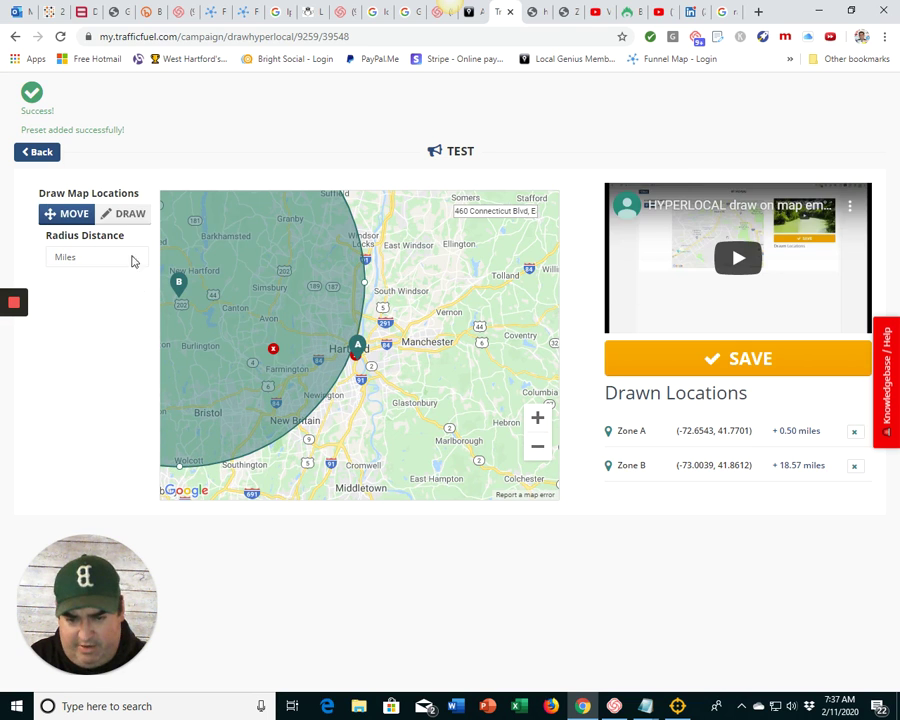
left_click(124, 220)
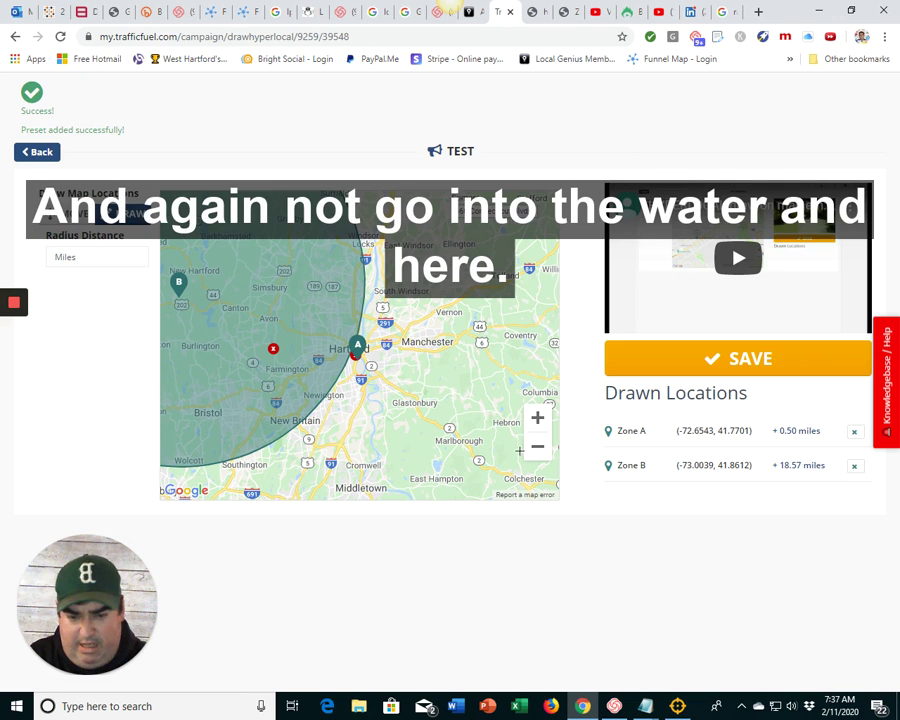
Step: Draw Zone C, a 30.52-mile circle east of Hartford
left_click(537, 447)
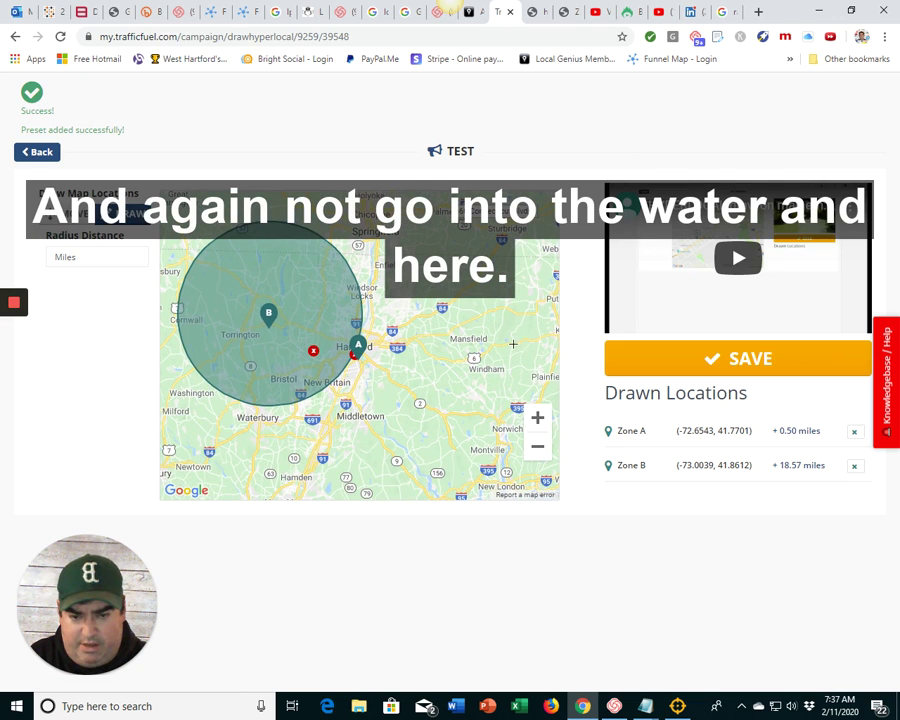
left_click_drag(525, 337, 412, 444)
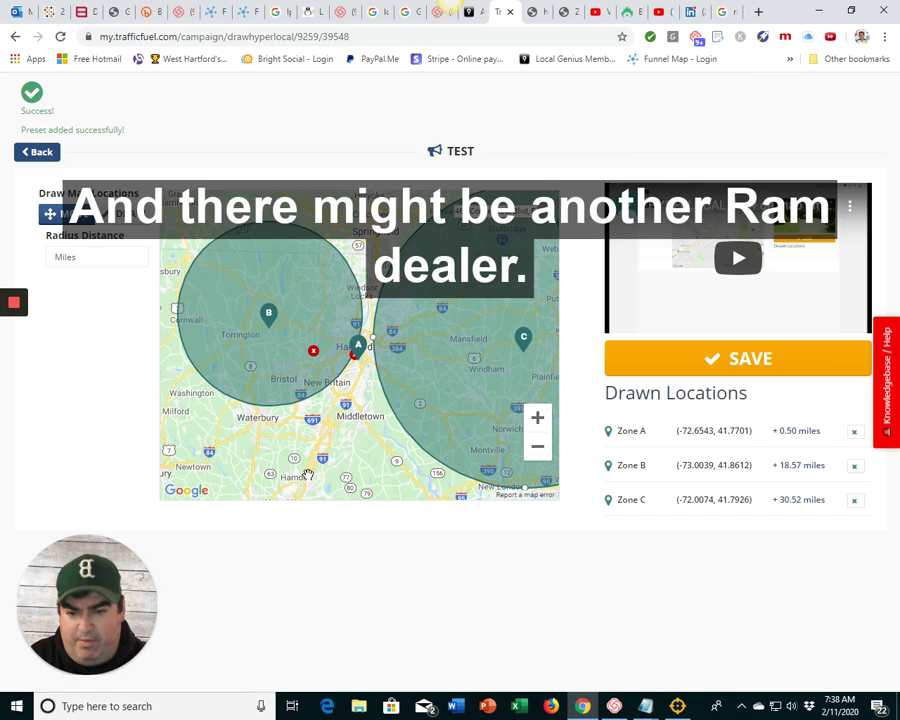
left_click(537, 447)
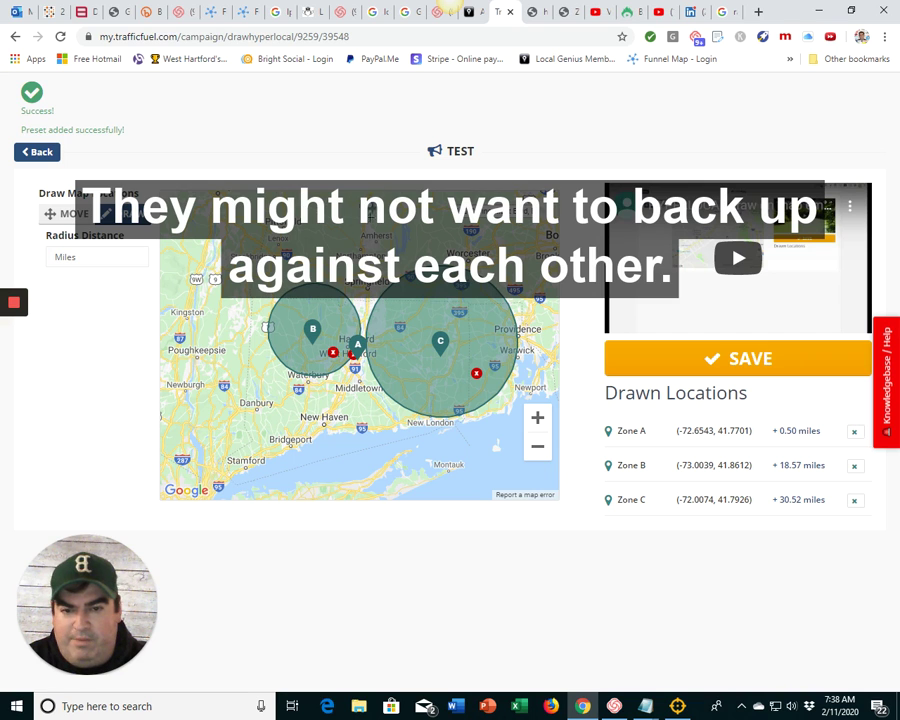
Step: Draw Zone D near Pittsfield (25.48 mi), Zone E around Worcester (32.61 mi), and a 51.97-mile Zone F on Springfield
mouse_move(369, 205)
left_mouse_down()
mouse_move(368, 324)
mouse_move(369, 240)
mouse_move(368, 269)
mouse_move(299, 241)
mouse_move(285, 251)
mouse_move(296, 261)
left_mouse_up()
left_click(132, 215)
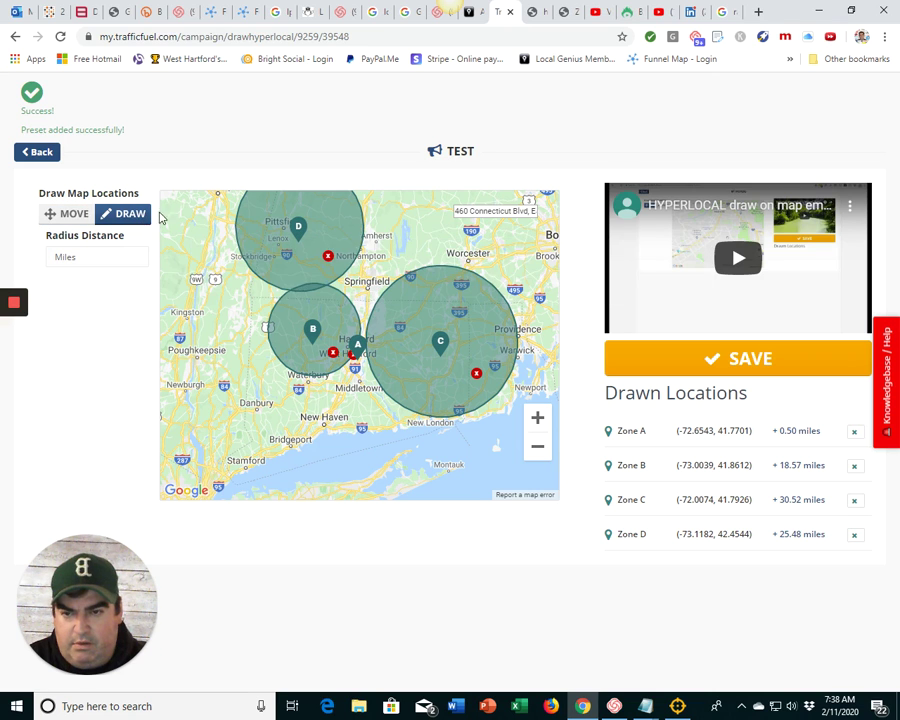
left_click_drag(450, 226, 450, 306)
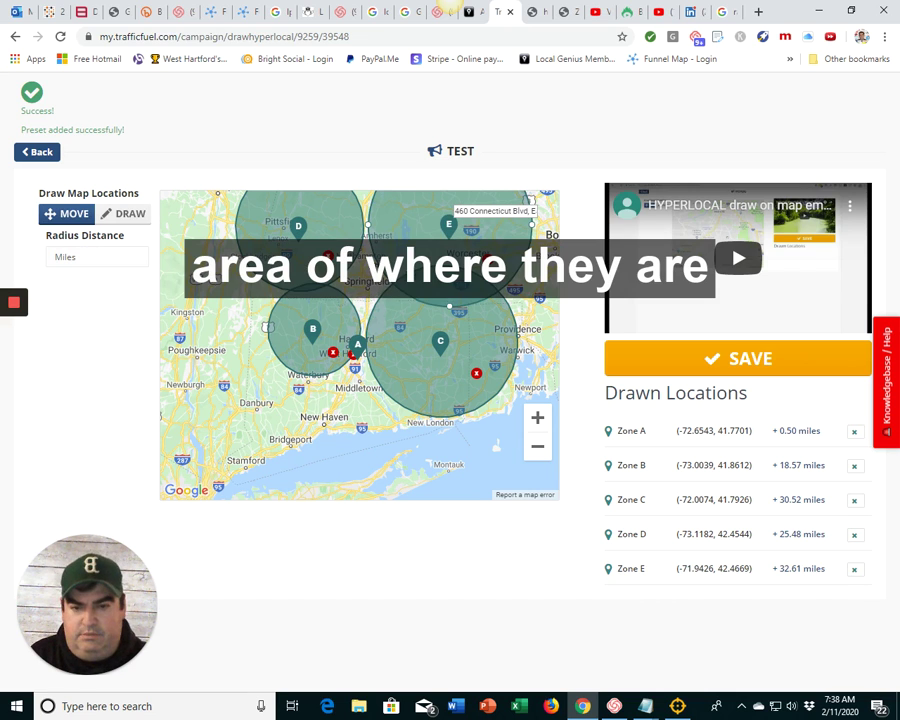
left_click(120, 214)
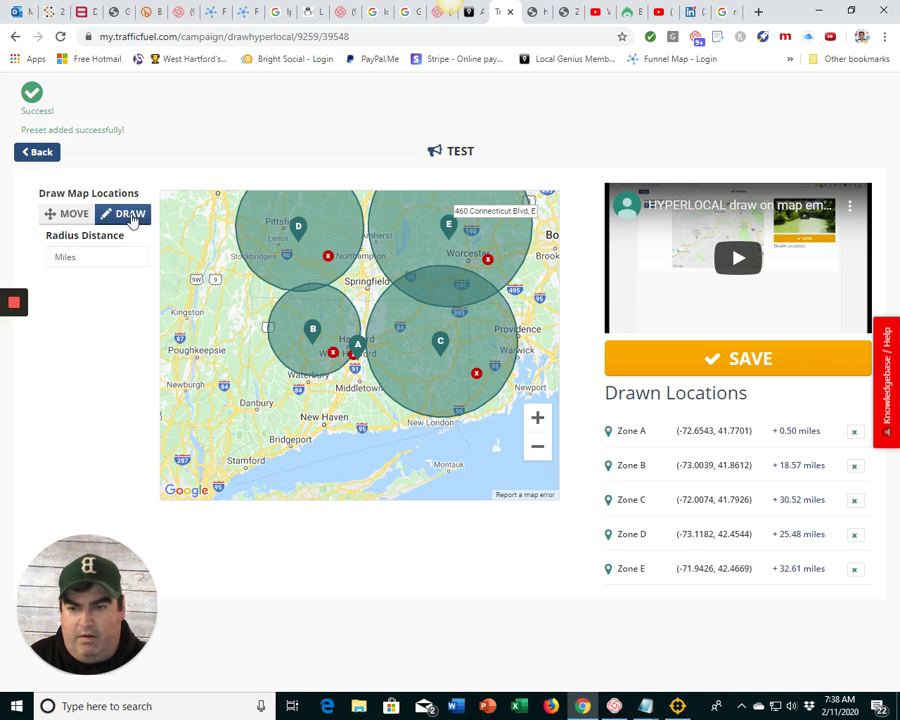
left_click_drag(370, 281, 423, 281)
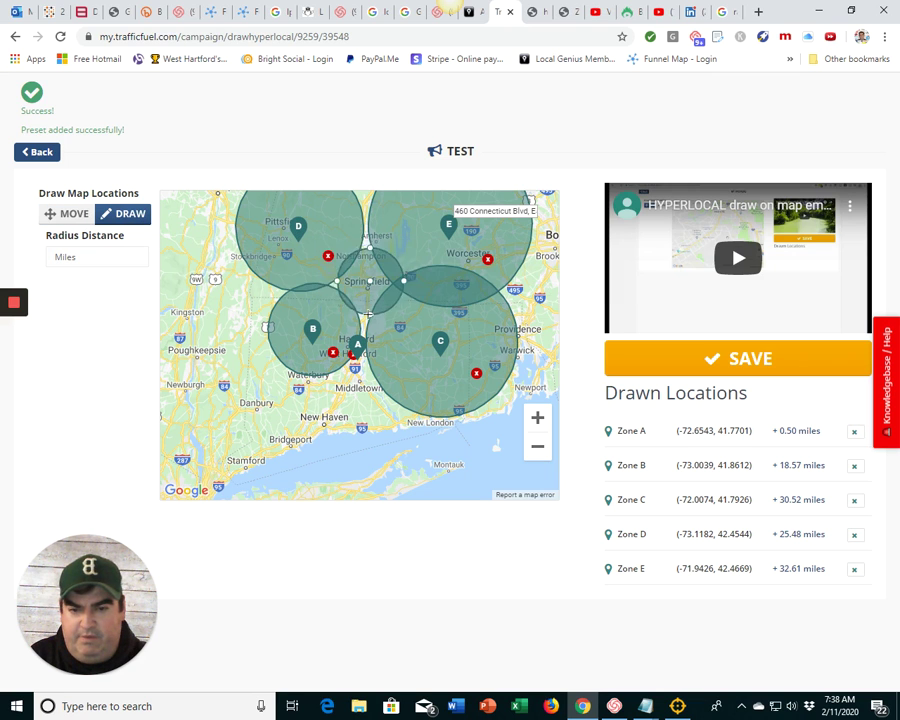
mouse_move(375, 380)
left_mouse_down()
mouse_move(392, 397)
mouse_move(420, 513)
mouse_move(370, 410)
left_mouse_up()
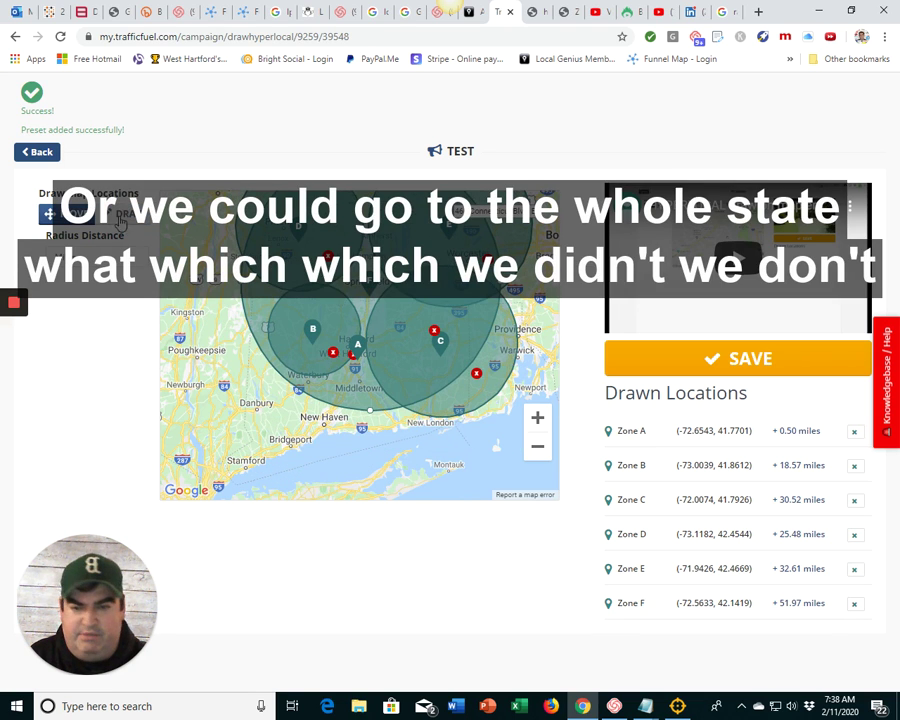
Step: Go back to the campaign's Demographic step and scroll down to the Location section
left_click(38, 152)
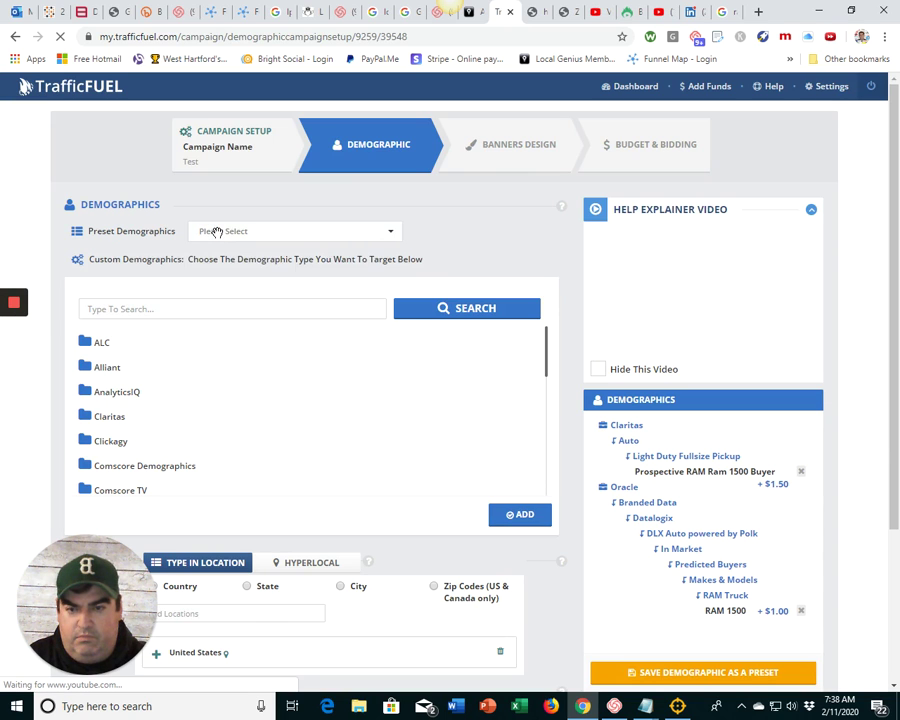
scroll(292, 489, "down", 2)
scroll(446, 532, "down", 2)
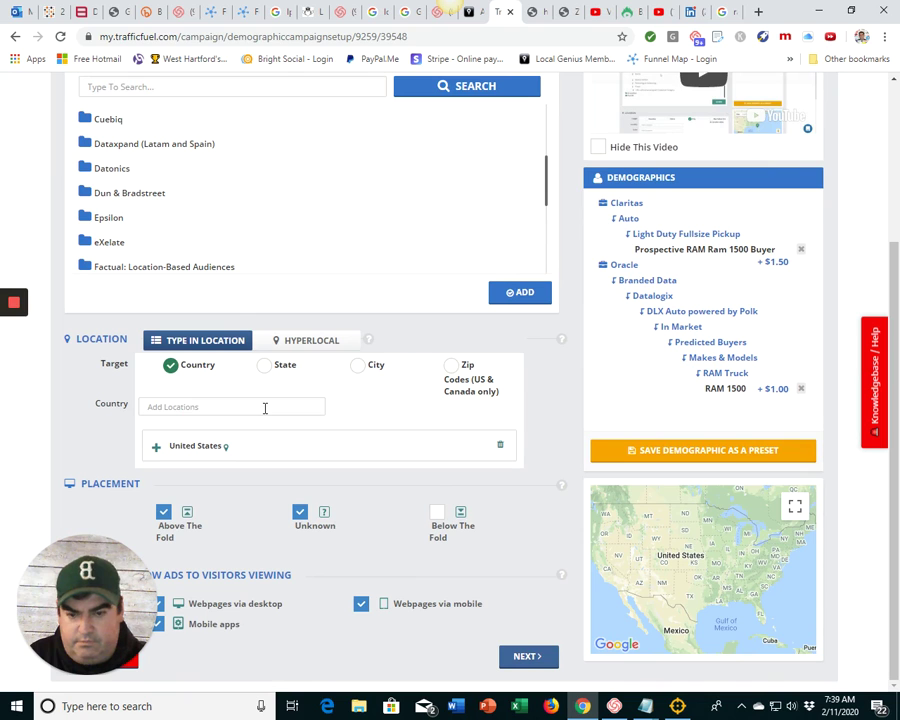
left_click(264, 368)
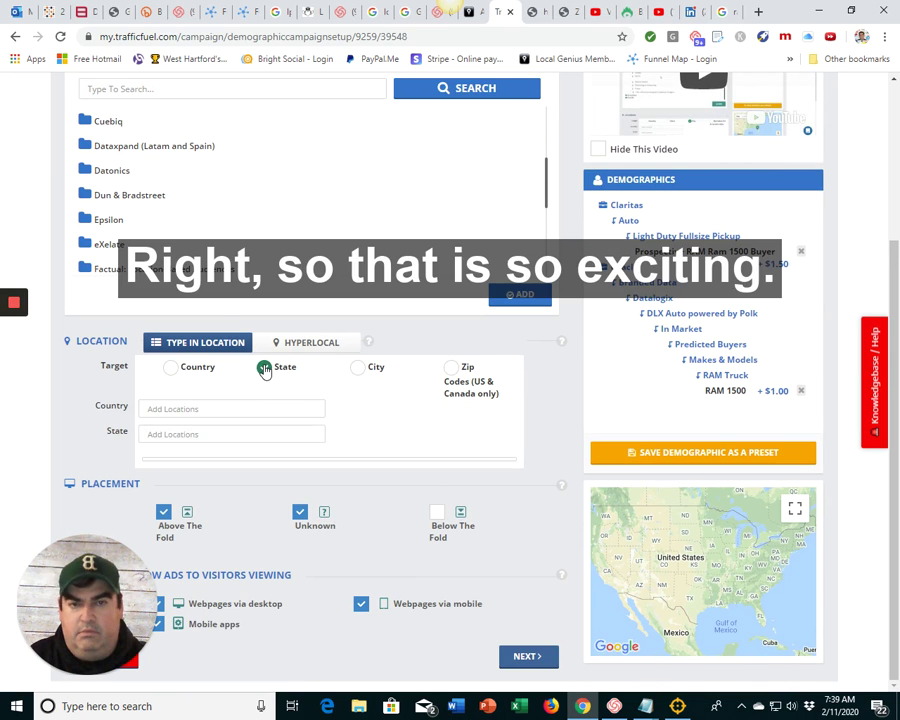
scroll(291, 325, "up", 2)
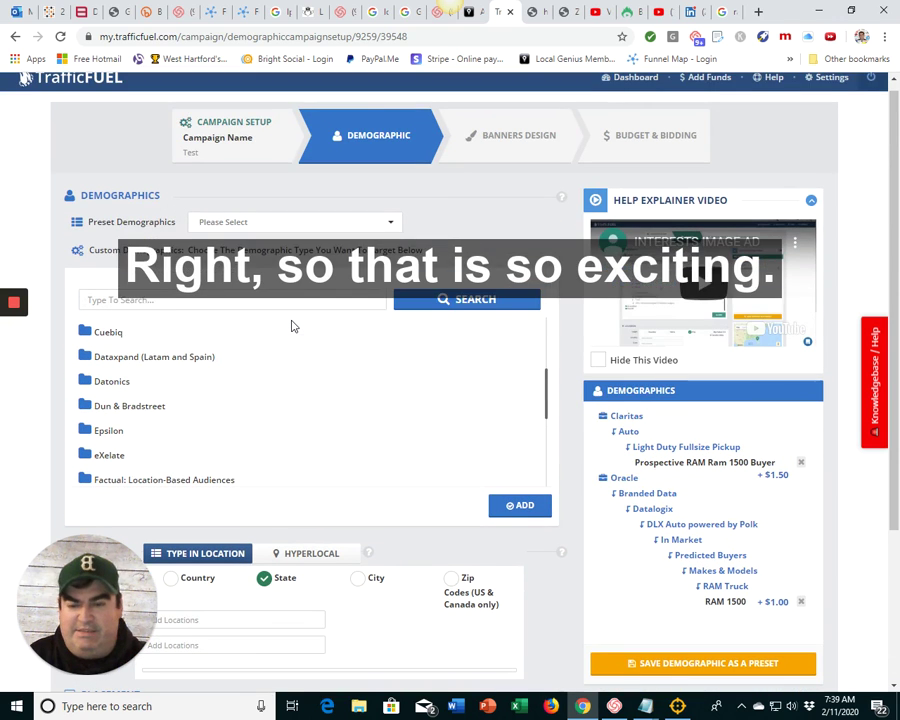